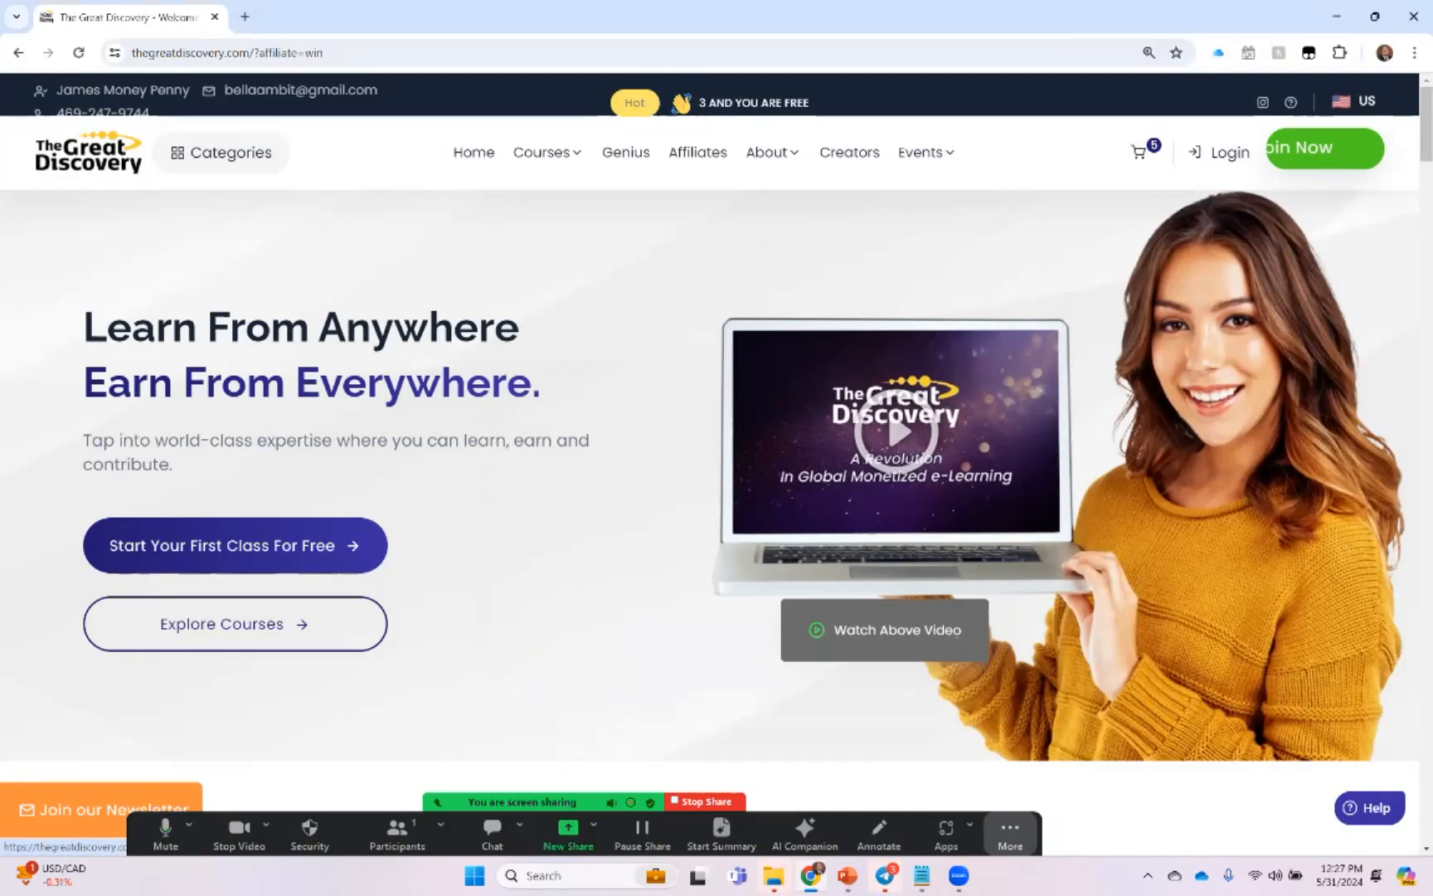
Reload the home page carrying the ?affiliate=win code in its address.
{"action": "key", "text": "F5"}
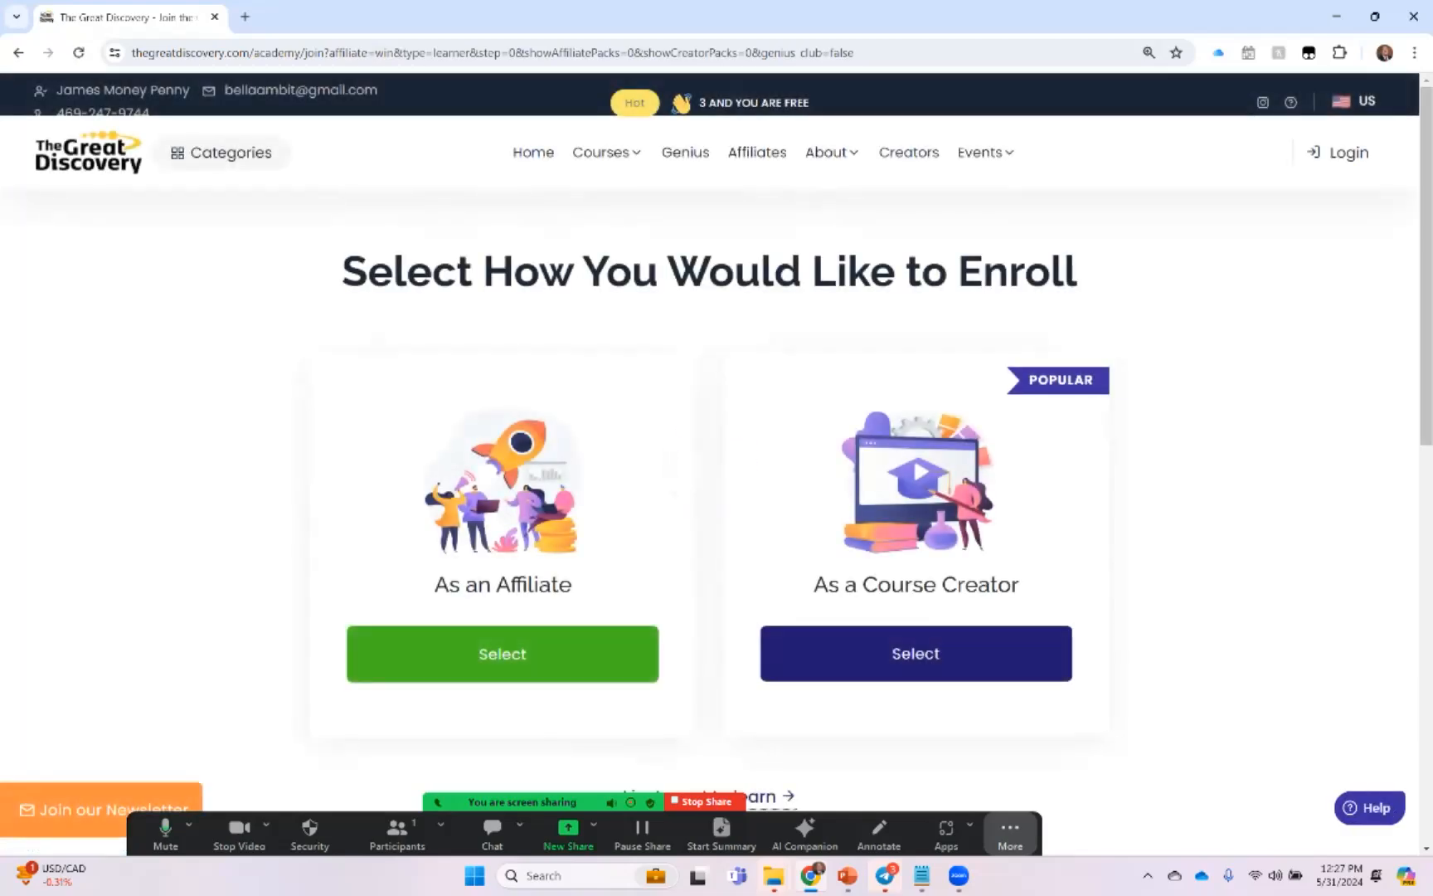
{"action": "scroll", "coordinate": [717, 448], "scroll_direction": "down", "scroll_amount": 1}
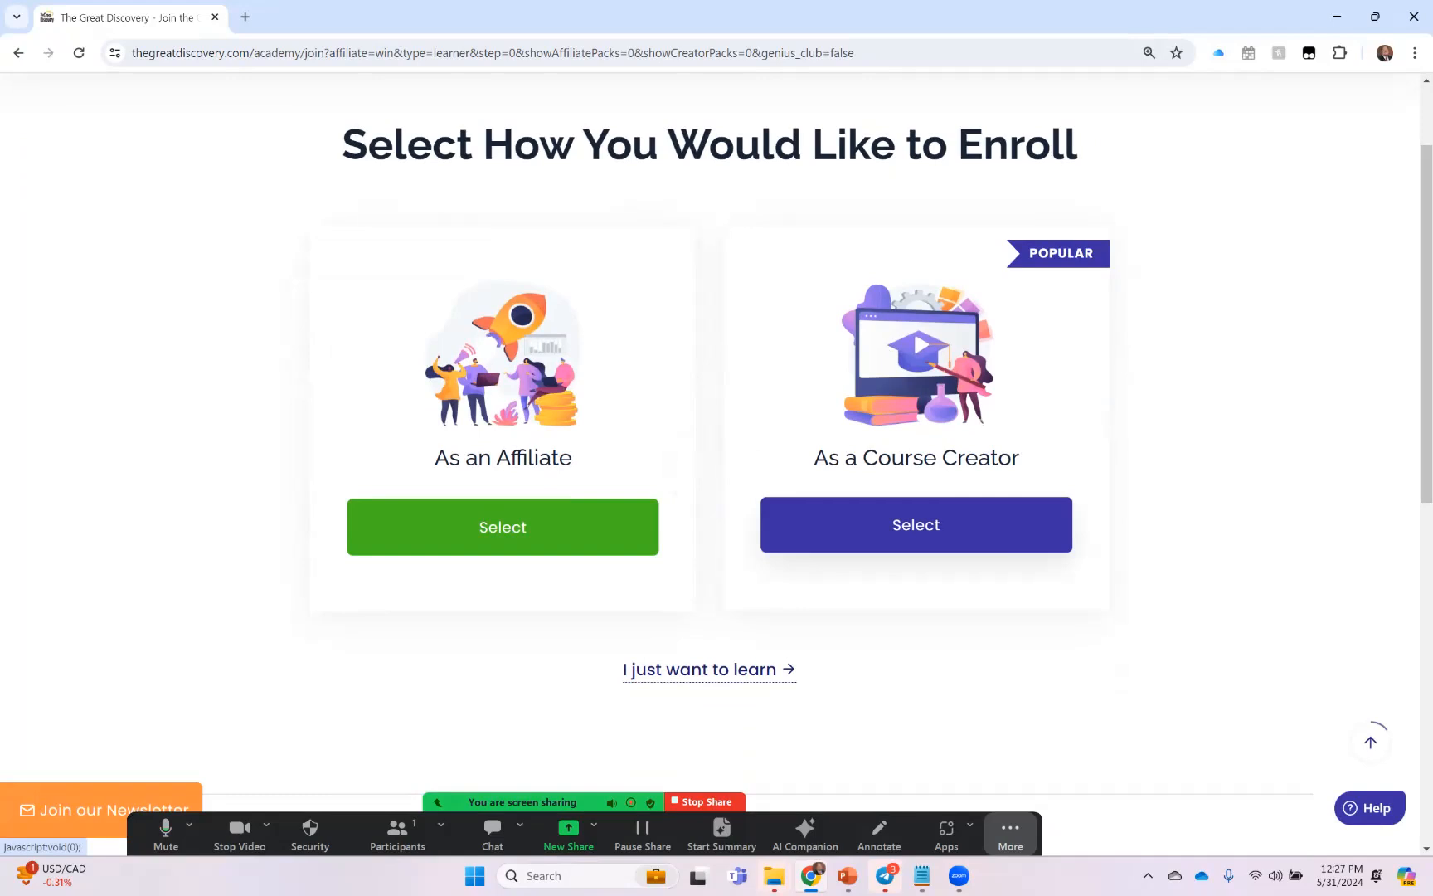
Choose 'As a Course Creator' to reach the Content Creator Packages.
{"action": "left_click", "coordinate": [916, 525]}
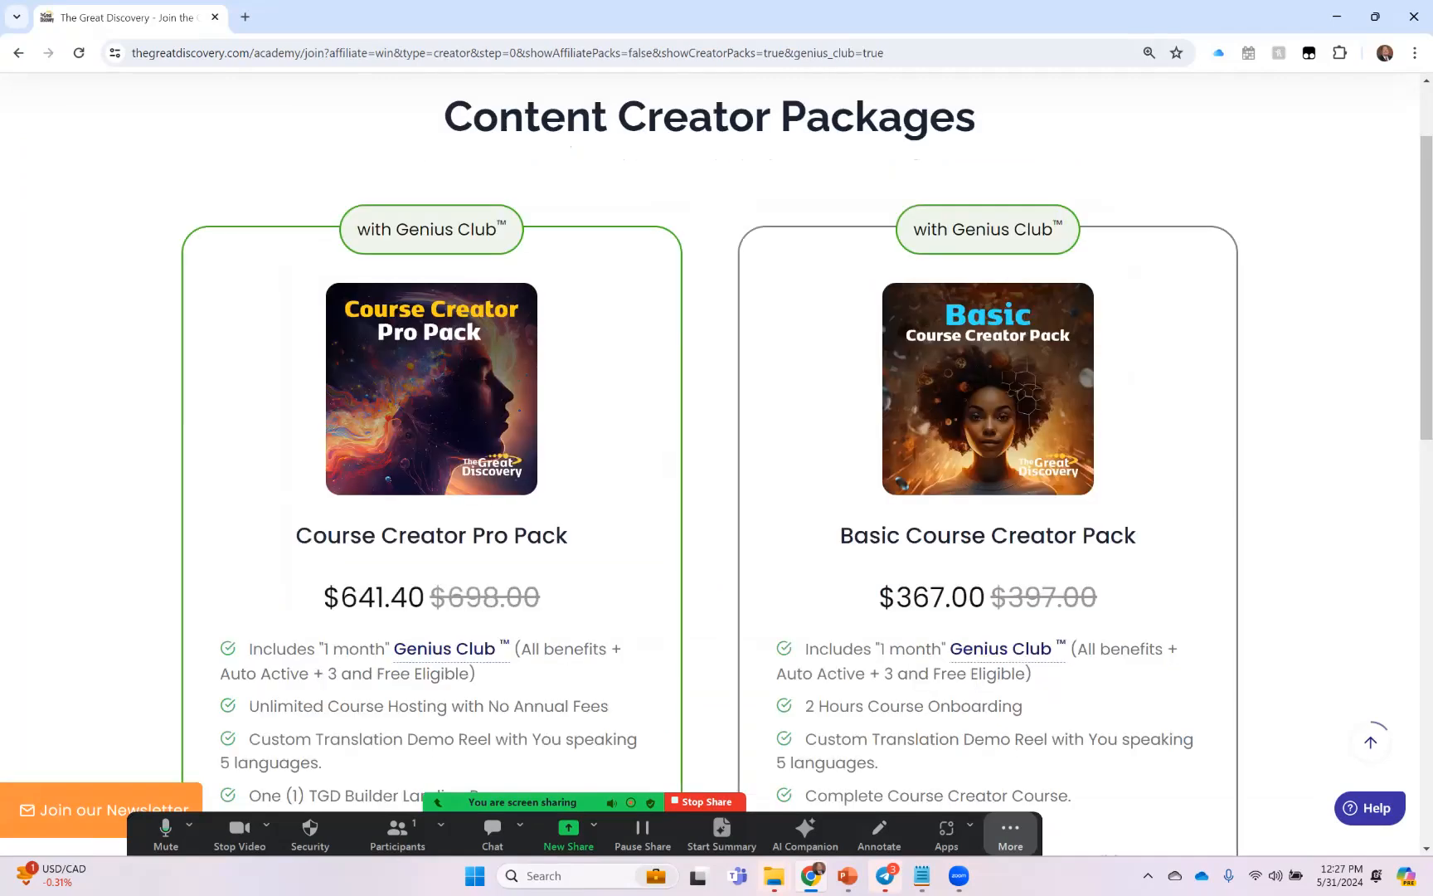
{"action": "scroll", "coordinate": [717, 482], "scroll_direction": "down", "scroll_amount": 4}
{"action": "scroll", "coordinate": [718, 482], "scroll_direction": "up", "scroll_amount": 3}
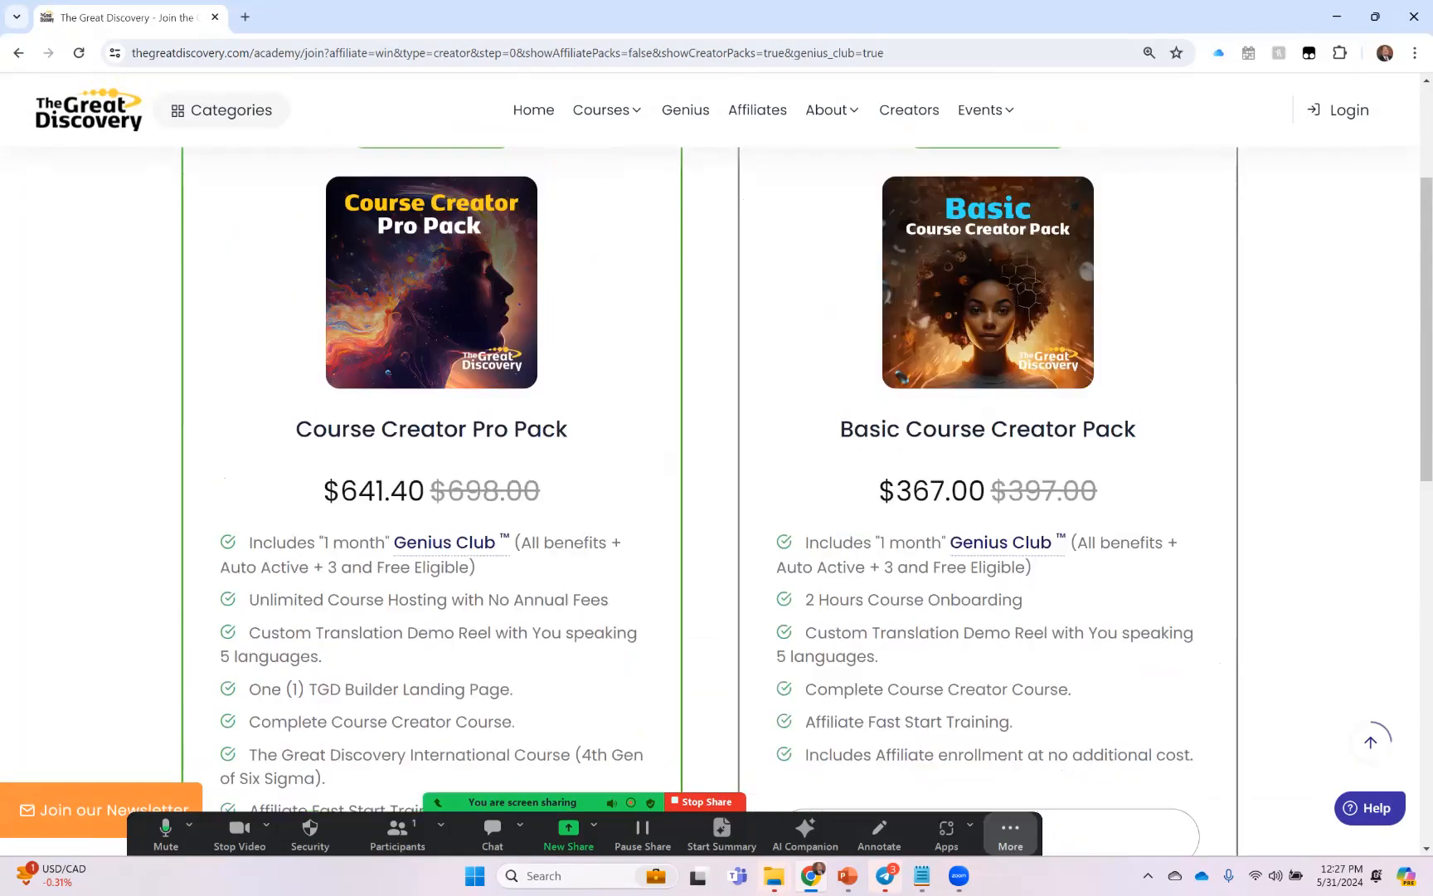
{"action": "scroll", "coordinate": [718, 448], "scroll_direction": "up", "scroll_amount": 3}
{"action": "scroll", "coordinate": [717, 448], "scroll_direction": "down", "scroll_amount": 5}
{"action": "scroll", "coordinate": [717, 448], "scroll_direction": "down", "scroll_amount": 1}
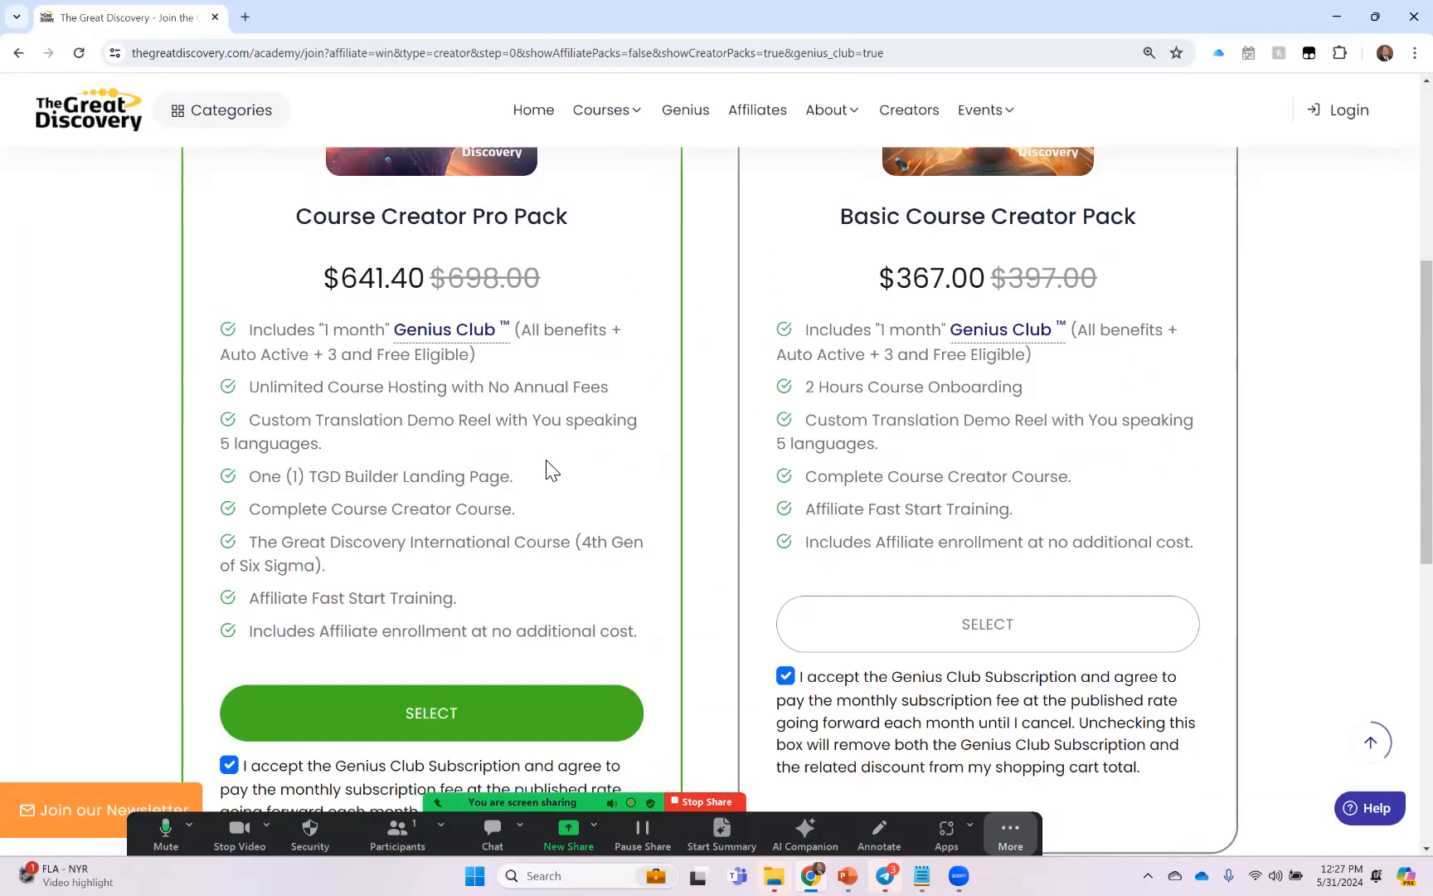
{"action": "scroll", "coordinate": [549, 470], "scroll_direction": "down", "scroll_amount": 2}
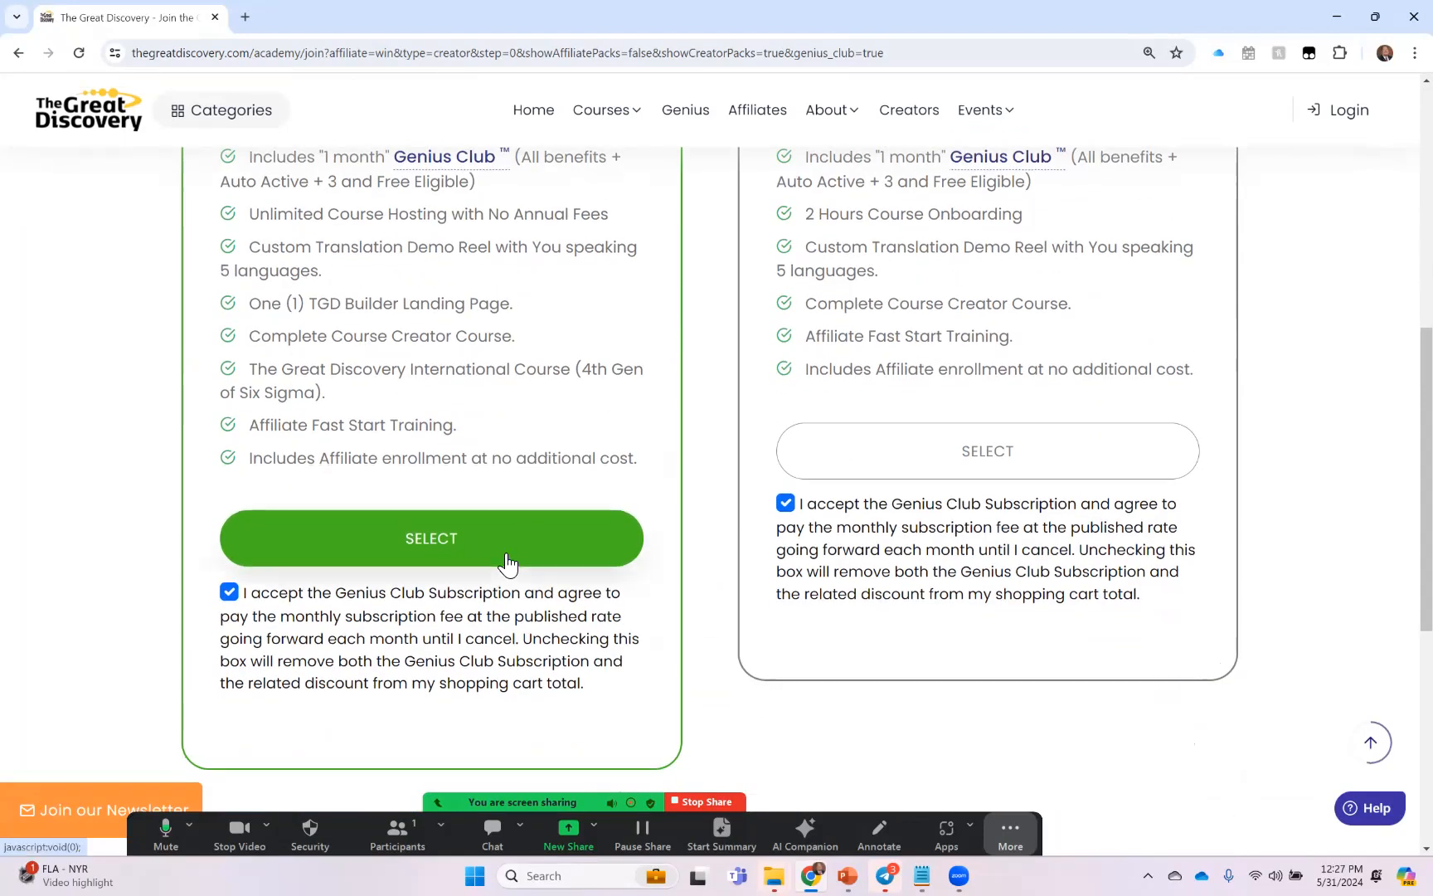
{"action": "scroll", "coordinate": [514, 356], "scroll_direction": "up", "scroll_amount": 2}
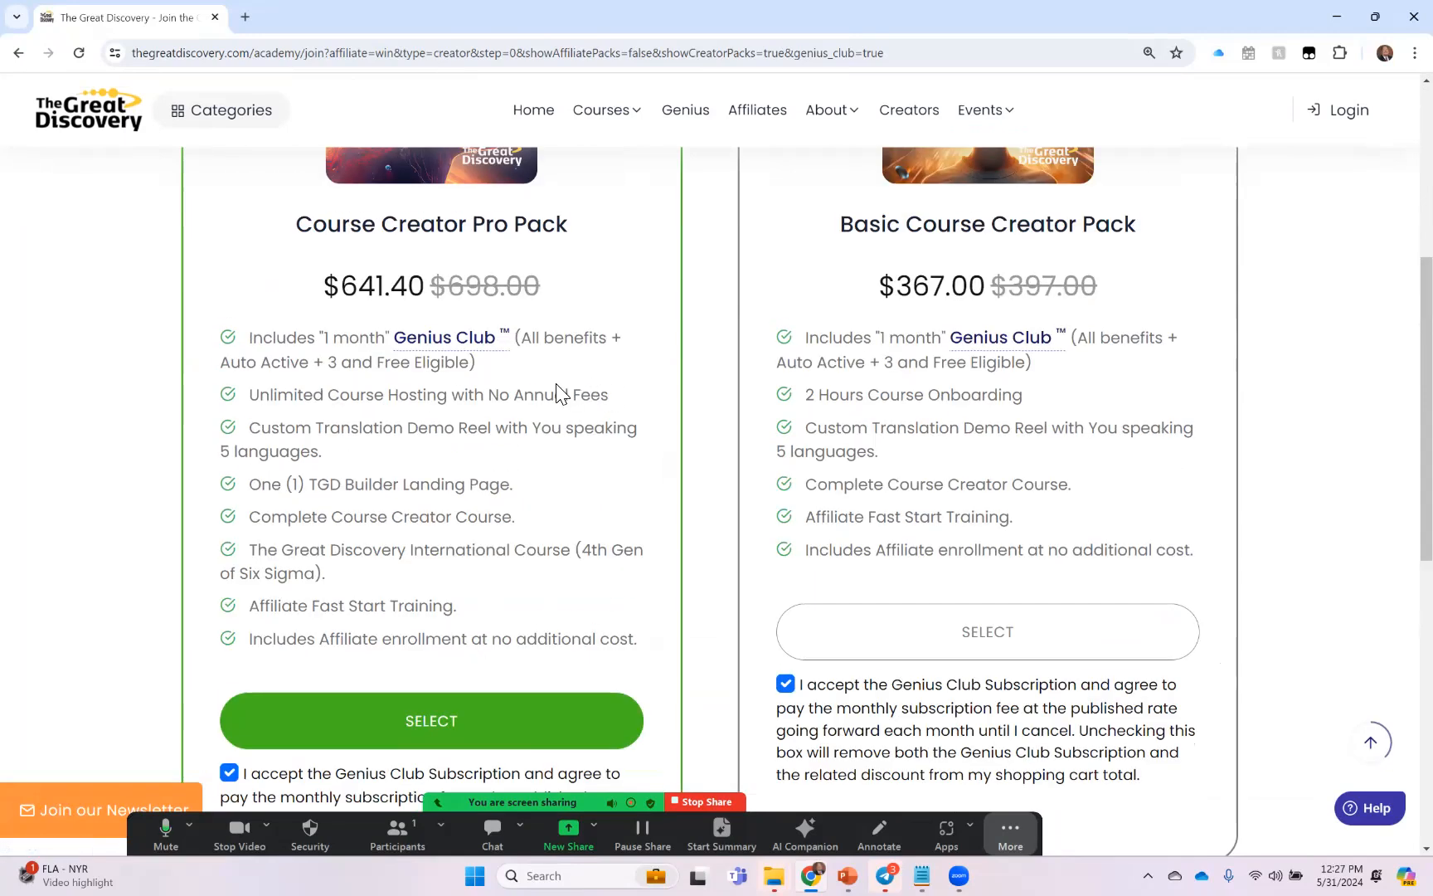
Compare Pro Pack unlimited hosting against Basic 2-hour onboarding, then add the Pro Pack to the cart.
{"action": "left_click_drag", "start_coordinate": [611, 399], "coordinate": [242, 414]}
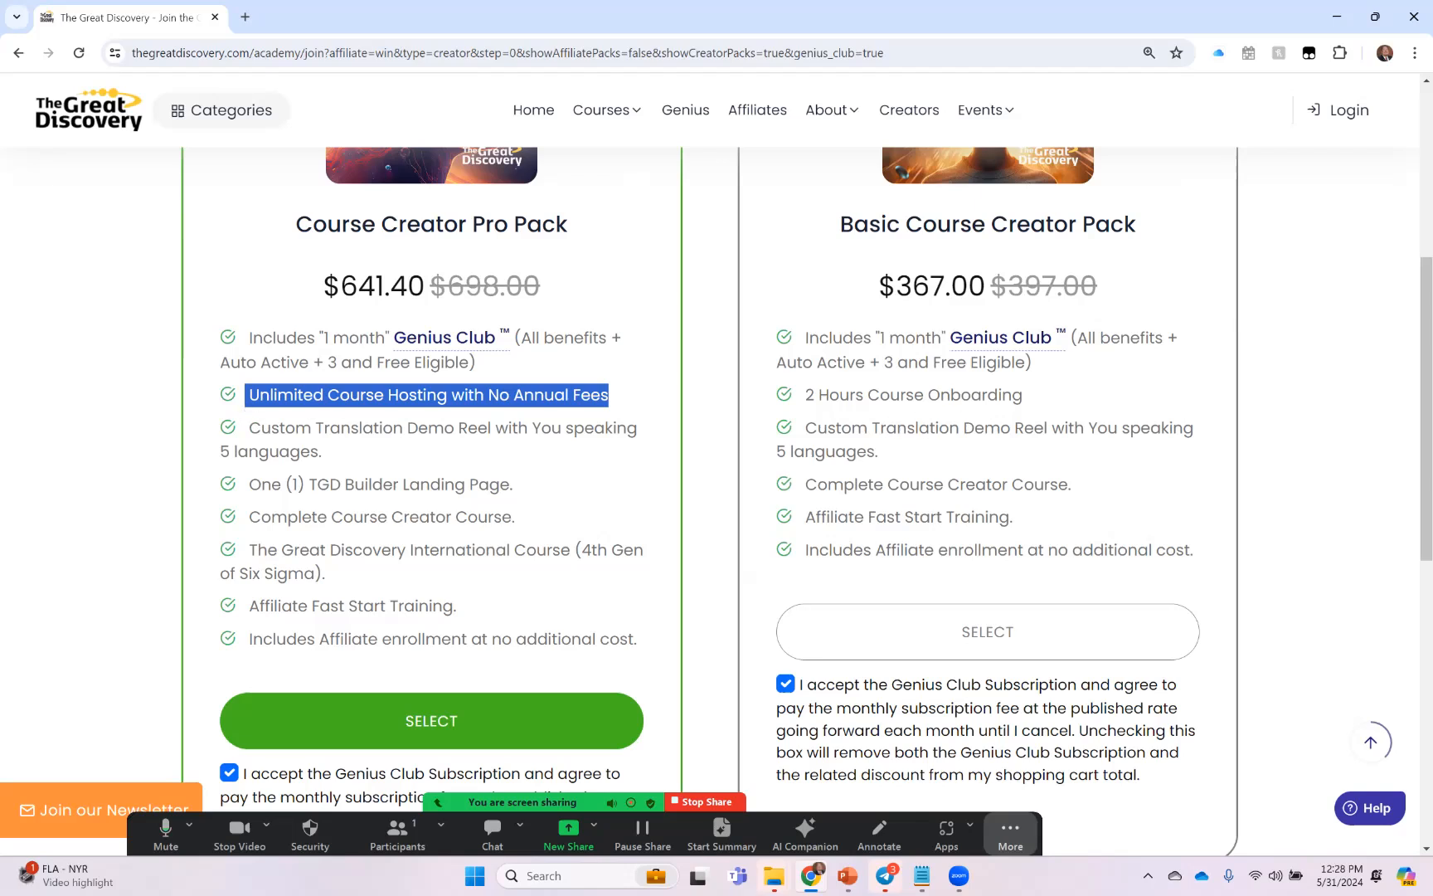
{"action": "left_click_drag", "start_coordinate": [1024, 399], "coordinate": [791, 402]}
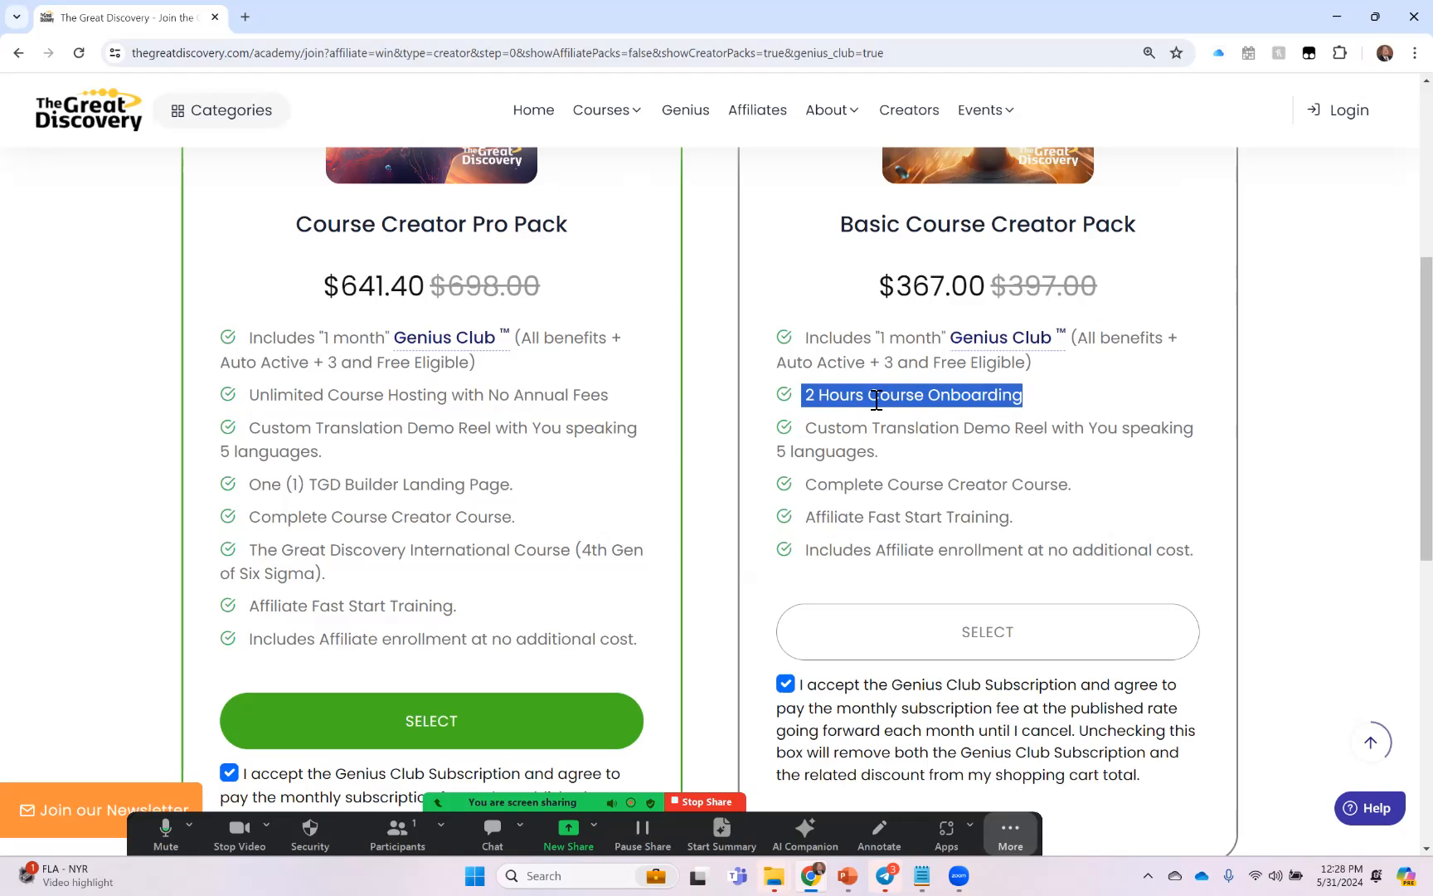
{"action": "scroll", "coordinate": [462, 482], "scroll_direction": "down", "scroll_amount": 1}
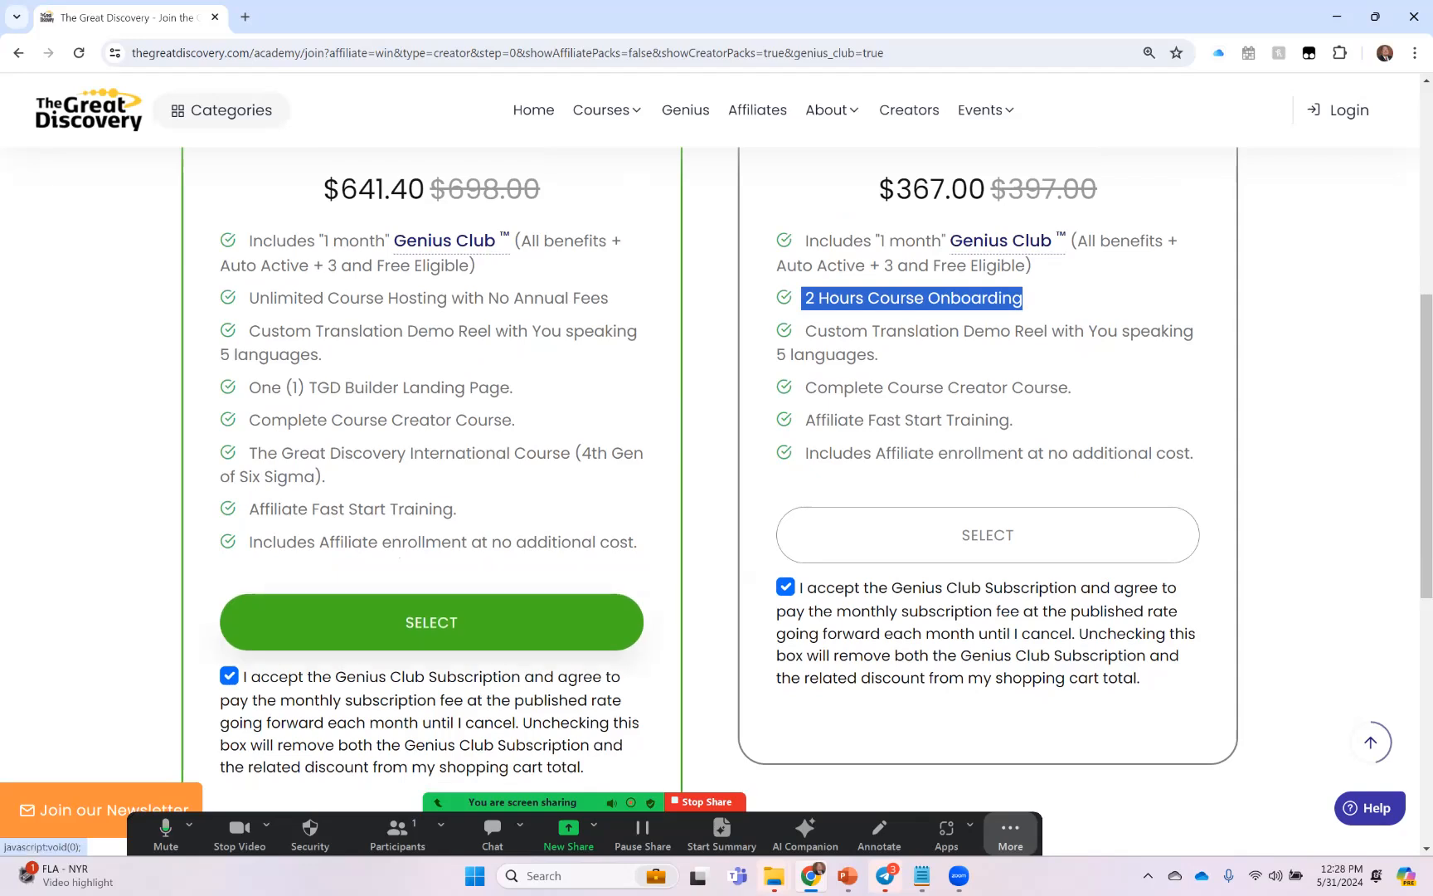
{"action": "left_click", "coordinate": [432, 623]}
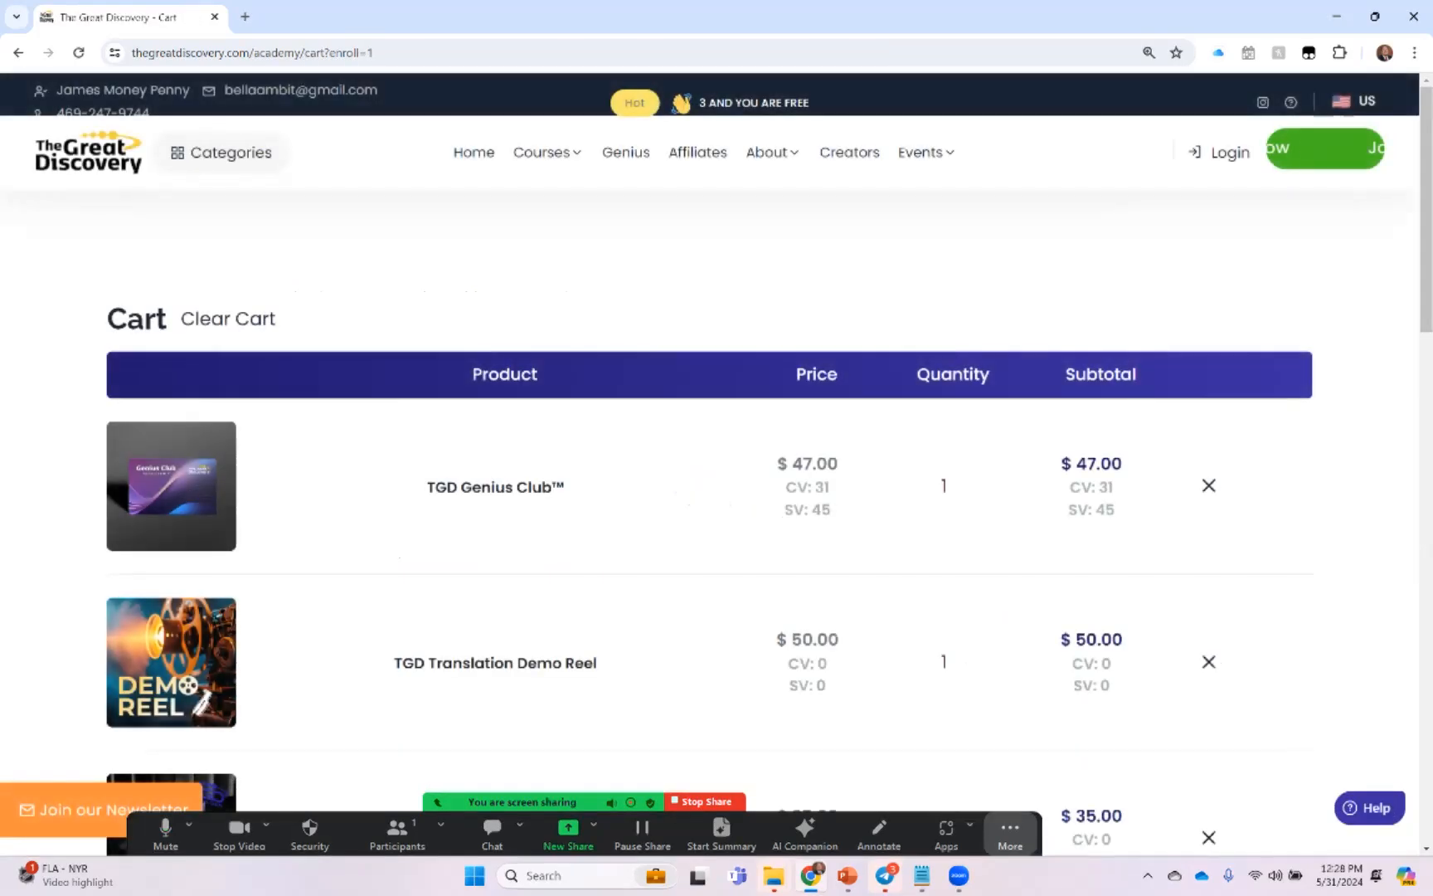
{"action": "scroll", "coordinate": [718, 470], "scroll_direction": "down", "scroll_amount": 1}
{"action": "scroll", "coordinate": [716, 471], "scroll_direction": "down", "scroll_amount": 1}
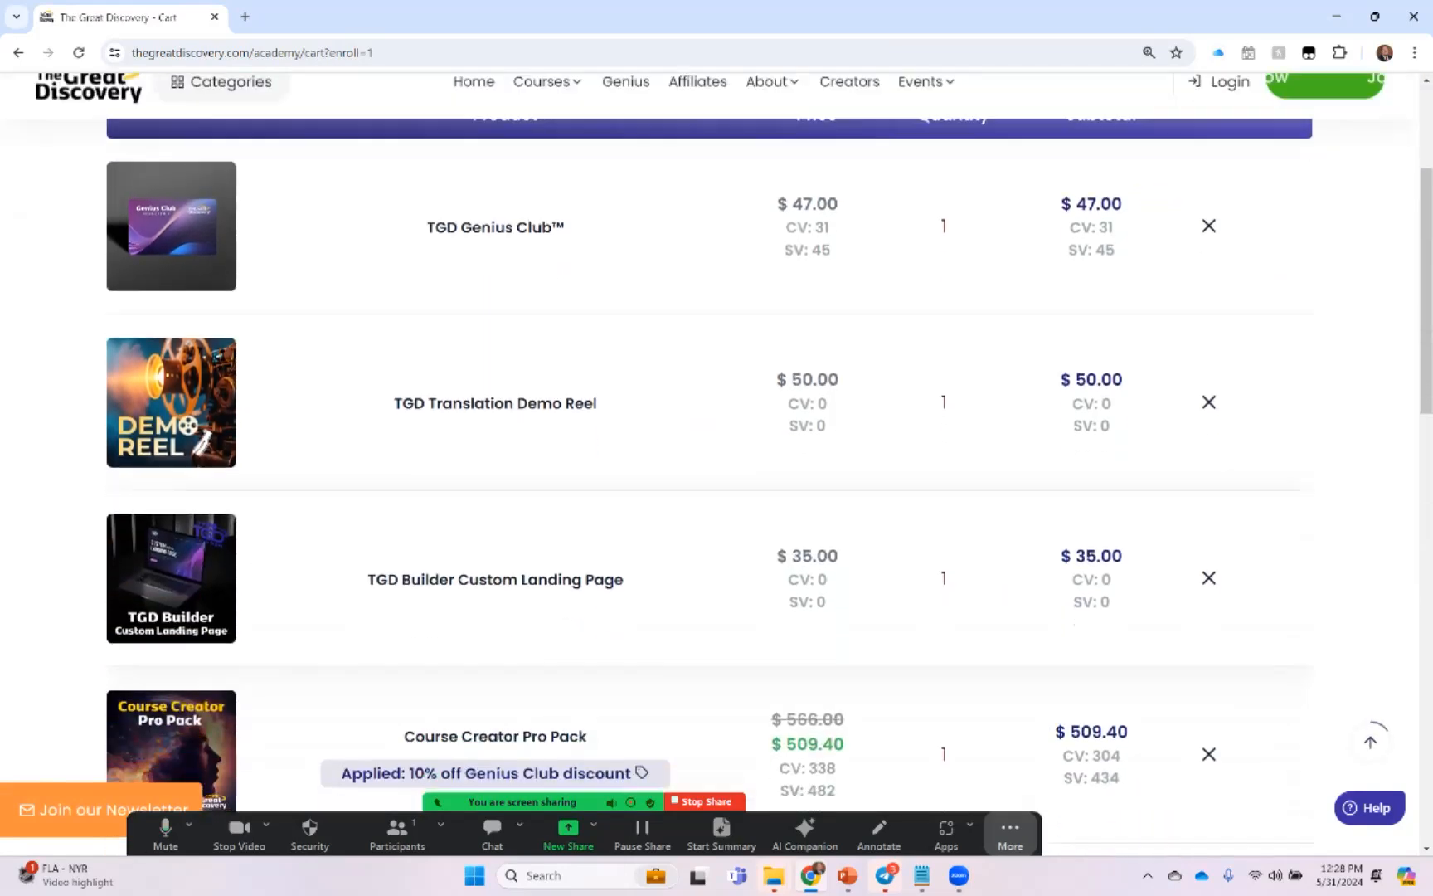
{"action": "scroll", "coordinate": [717, 471], "scroll_direction": "down", "scroll_amount": 1}
{"action": "scroll", "coordinate": [302, 360], "scroll_direction": "down", "scroll_amount": 2}
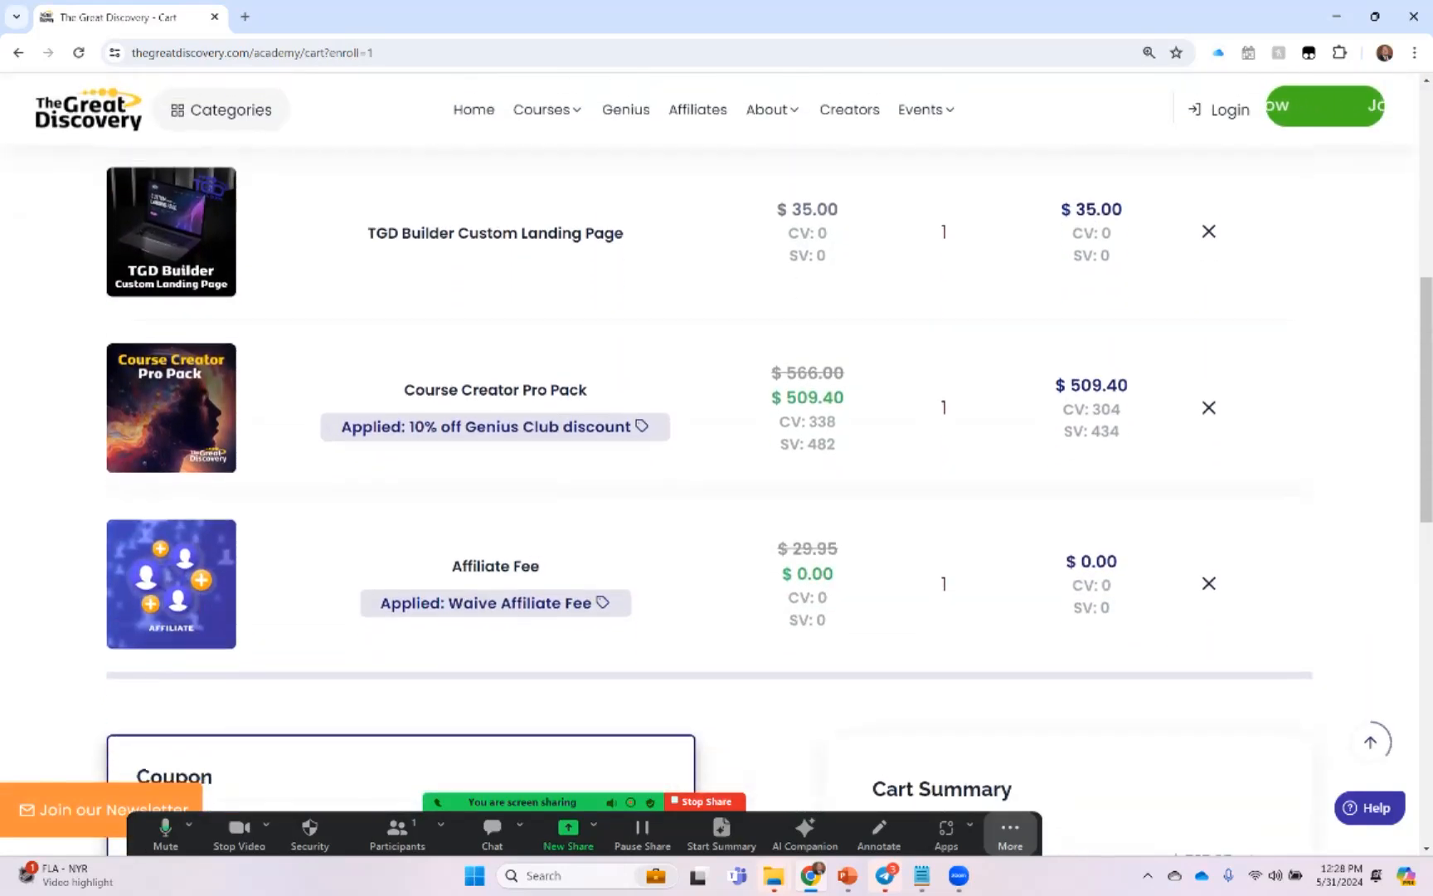
{"action": "scroll", "coordinate": [303, 361], "scroll_direction": "up", "scroll_amount": 3}
{"action": "scroll", "coordinate": [302, 361], "scroll_direction": "up", "scroll_amount": 1}
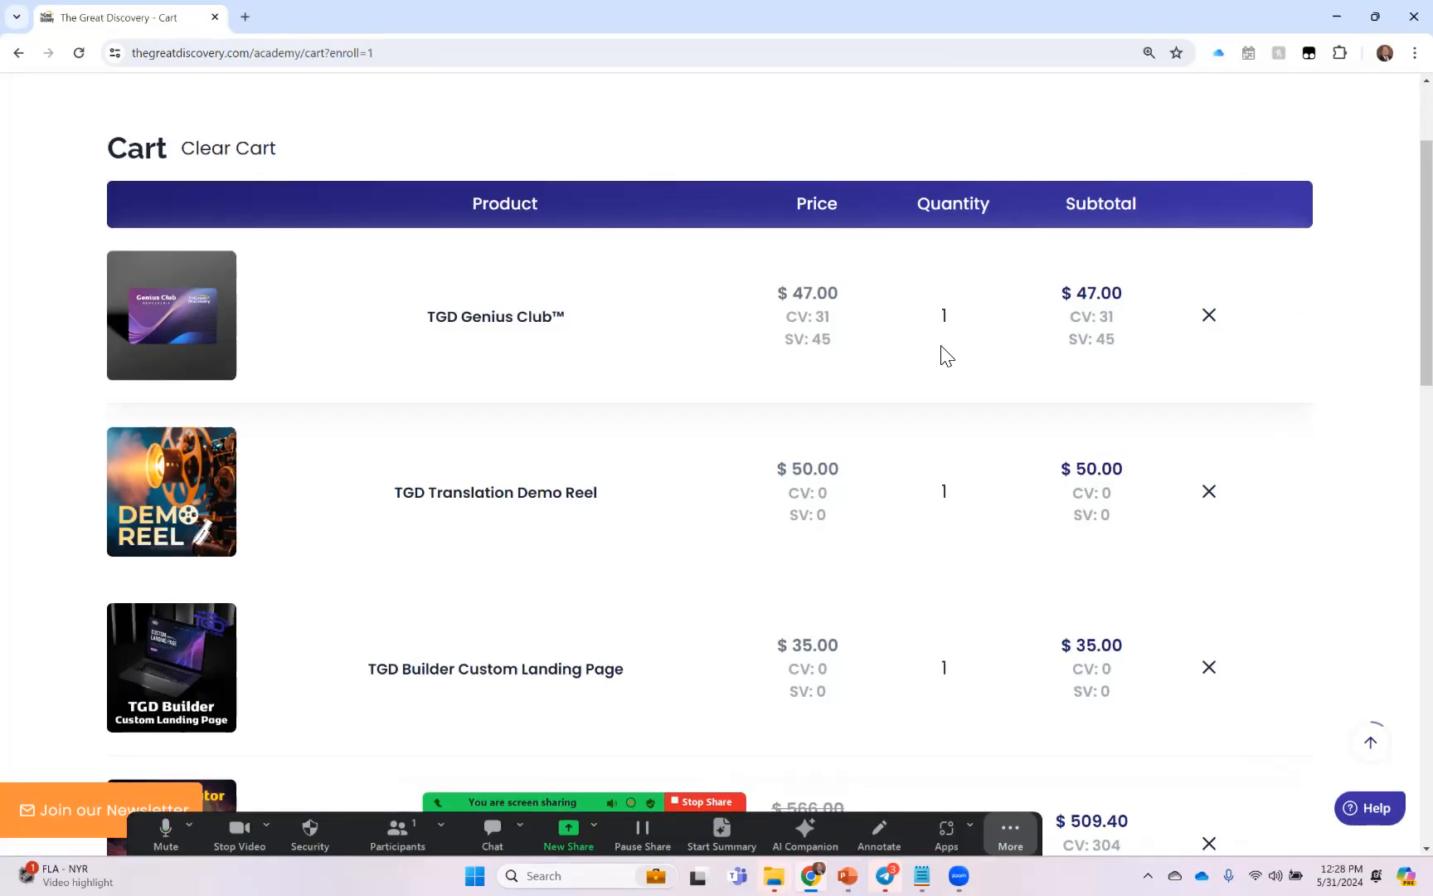
{"action": "scroll", "coordinate": [940, 354], "scroll_direction": "down", "scroll_amount": 2}
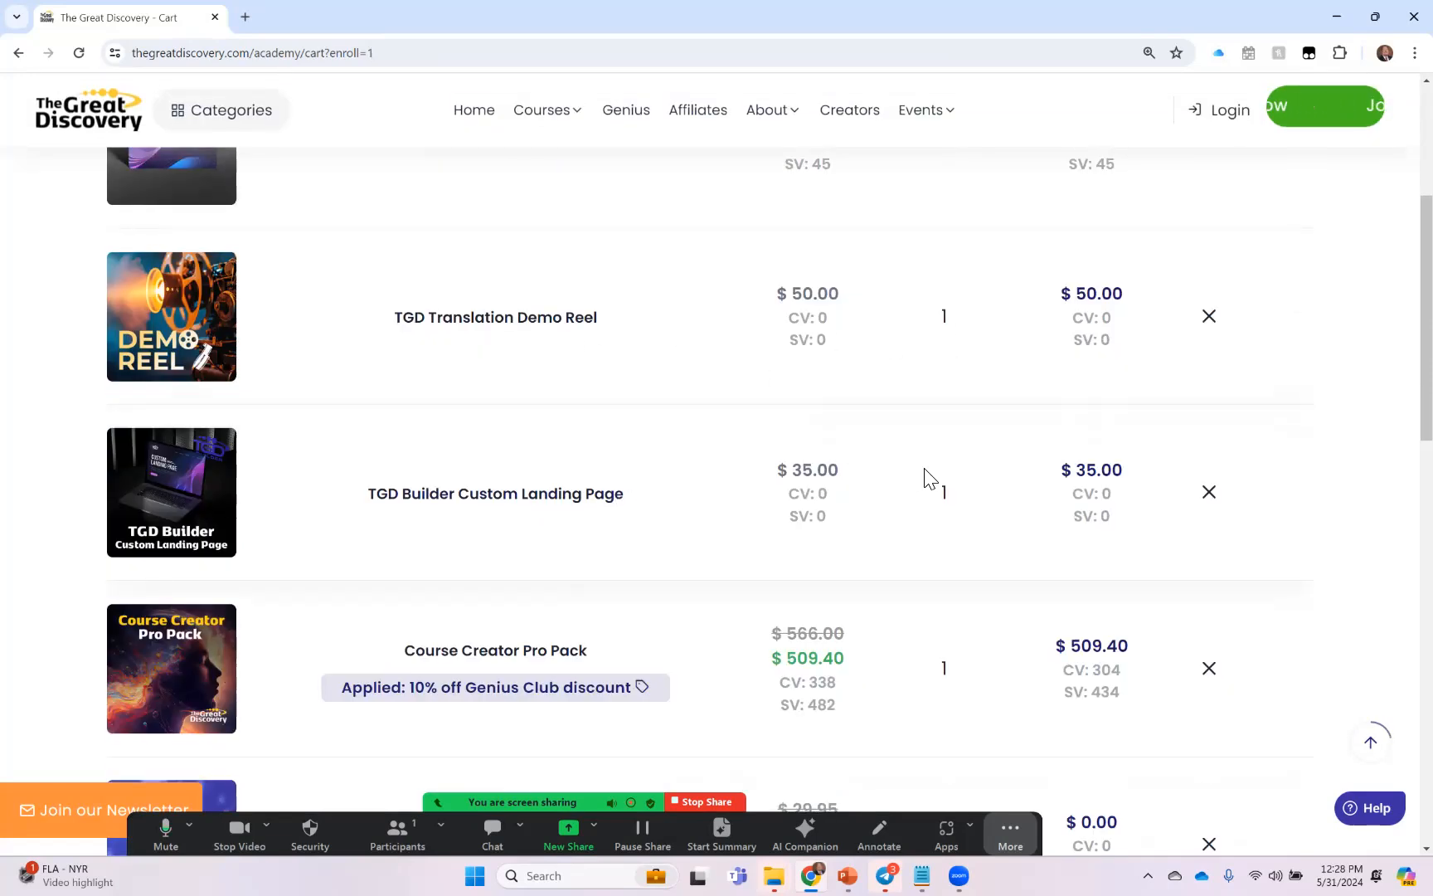
{"action": "scroll", "coordinate": [924, 479], "scroll_direction": "down", "scroll_amount": 2}
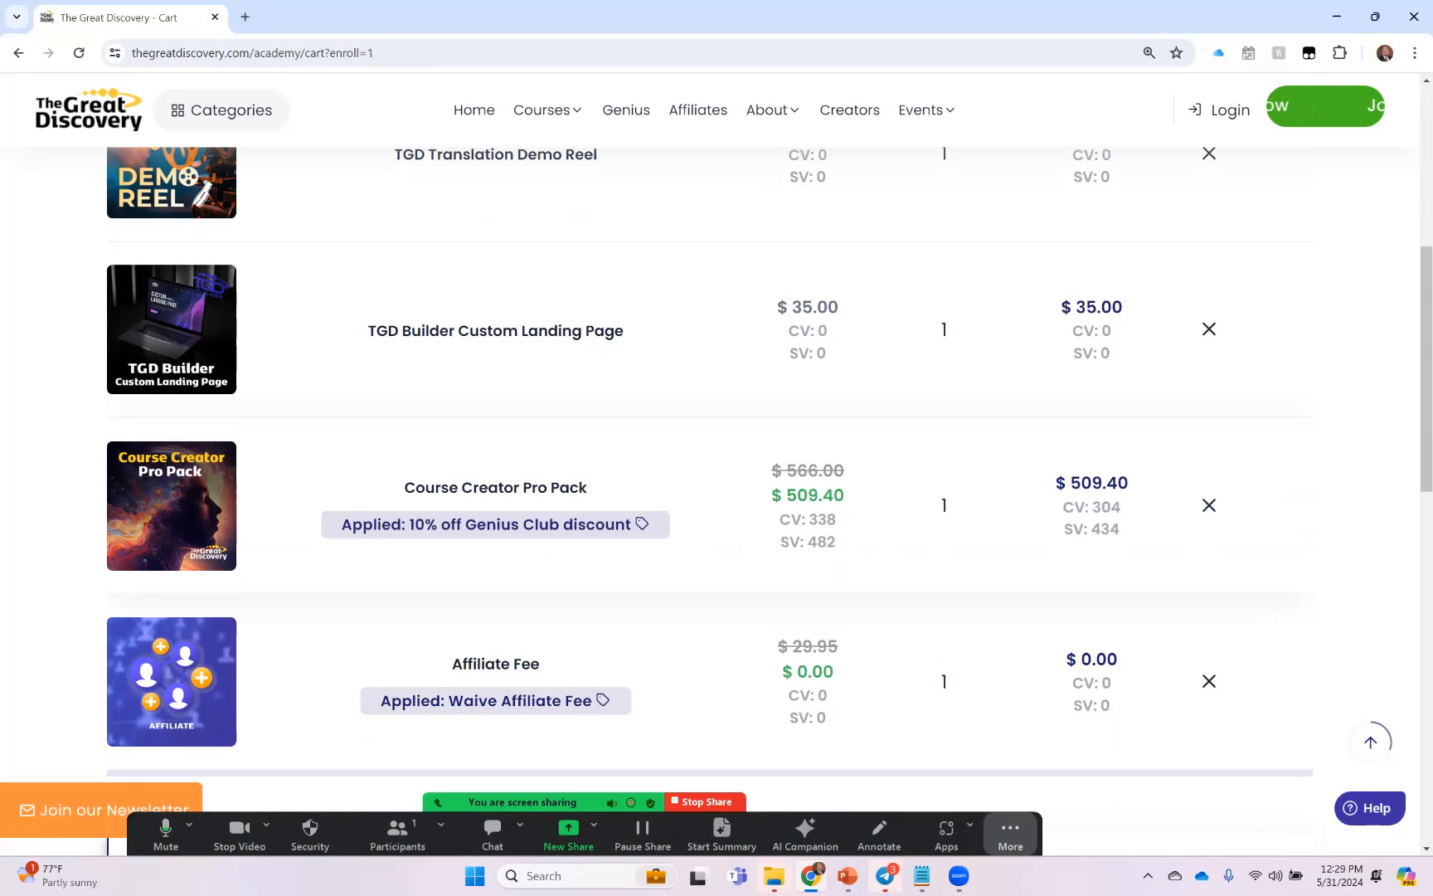
{"action": "scroll", "coordinate": [710, 448], "scroll_direction": "down", "scroll_amount": 1}
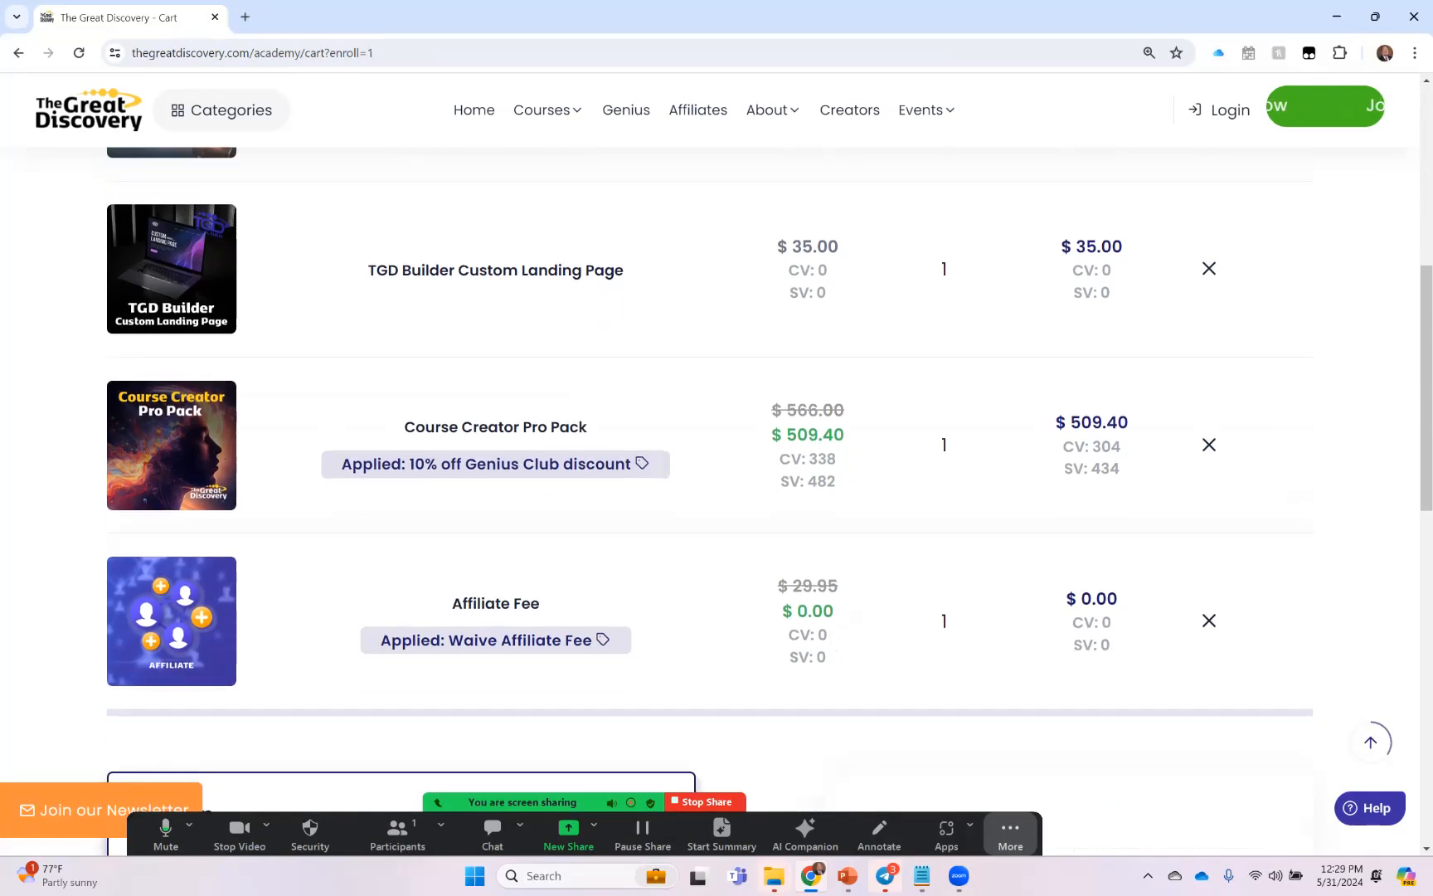
{"action": "scroll", "coordinate": [710, 471], "scroll_direction": "up", "scroll_amount": 1}
{"action": "scroll", "coordinate": [710, 471], "scroll_direction": "up", "scroll_amount": 2}
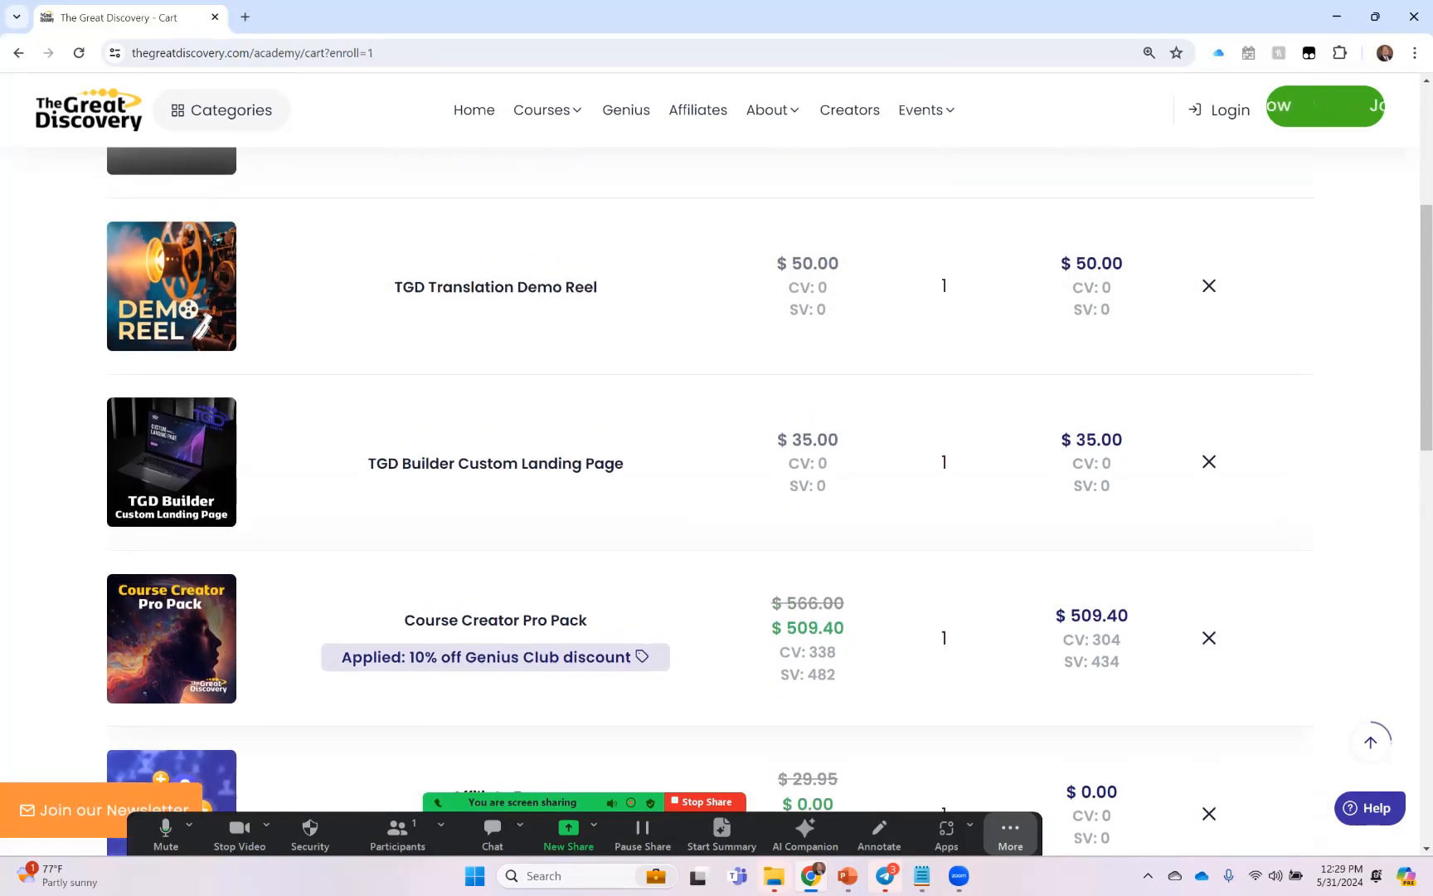
{"action": "scroll", "coordinate": [846, 348], "scroll_direction": "up", "scroll_amount": 3}
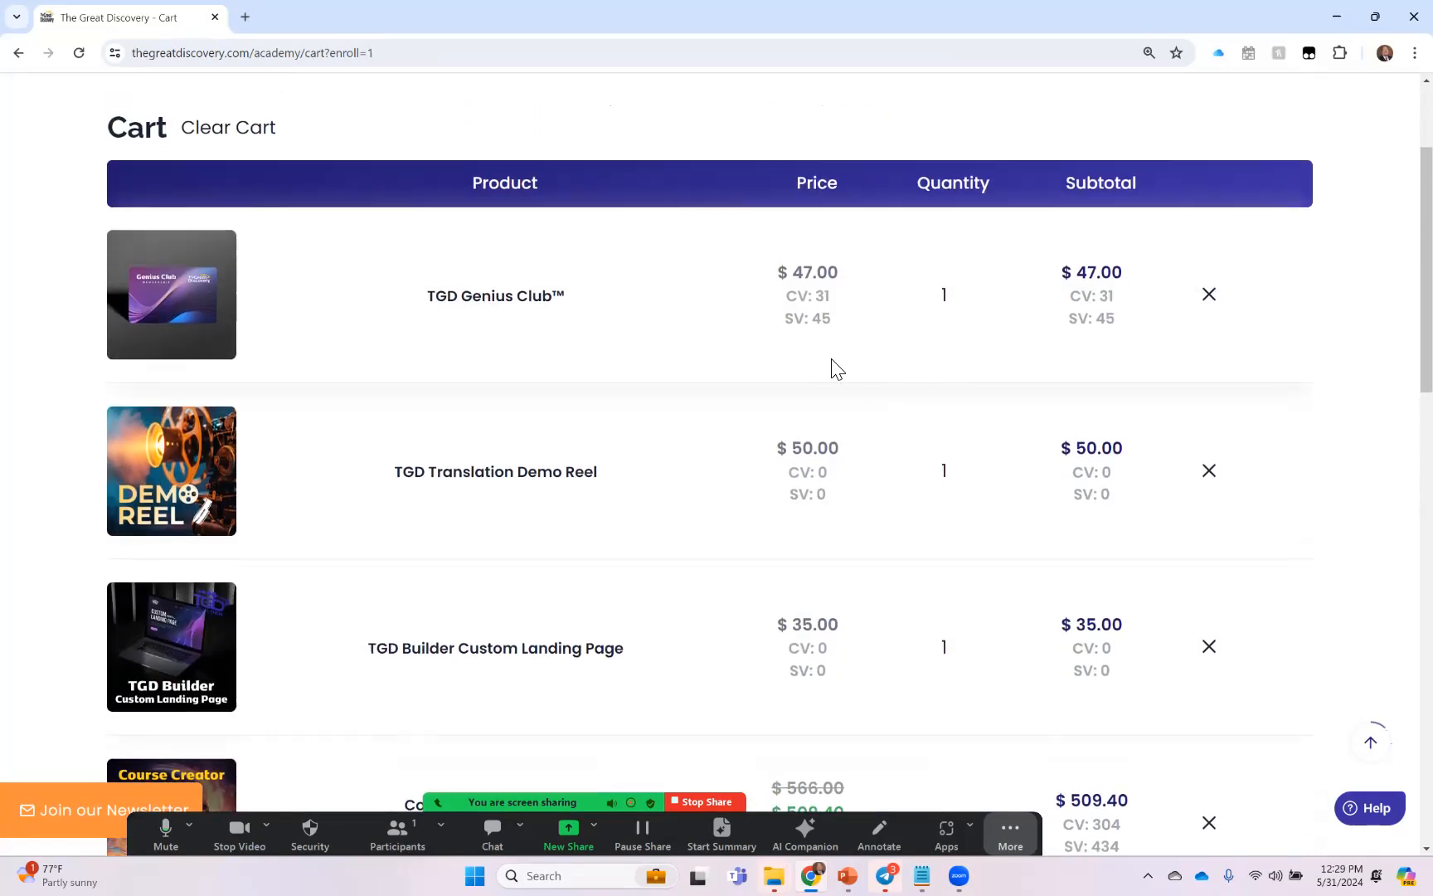
{"action": "scroll", "coordinate": [897, 370], "scroll_direction": "down", "scroll_amount": 5}
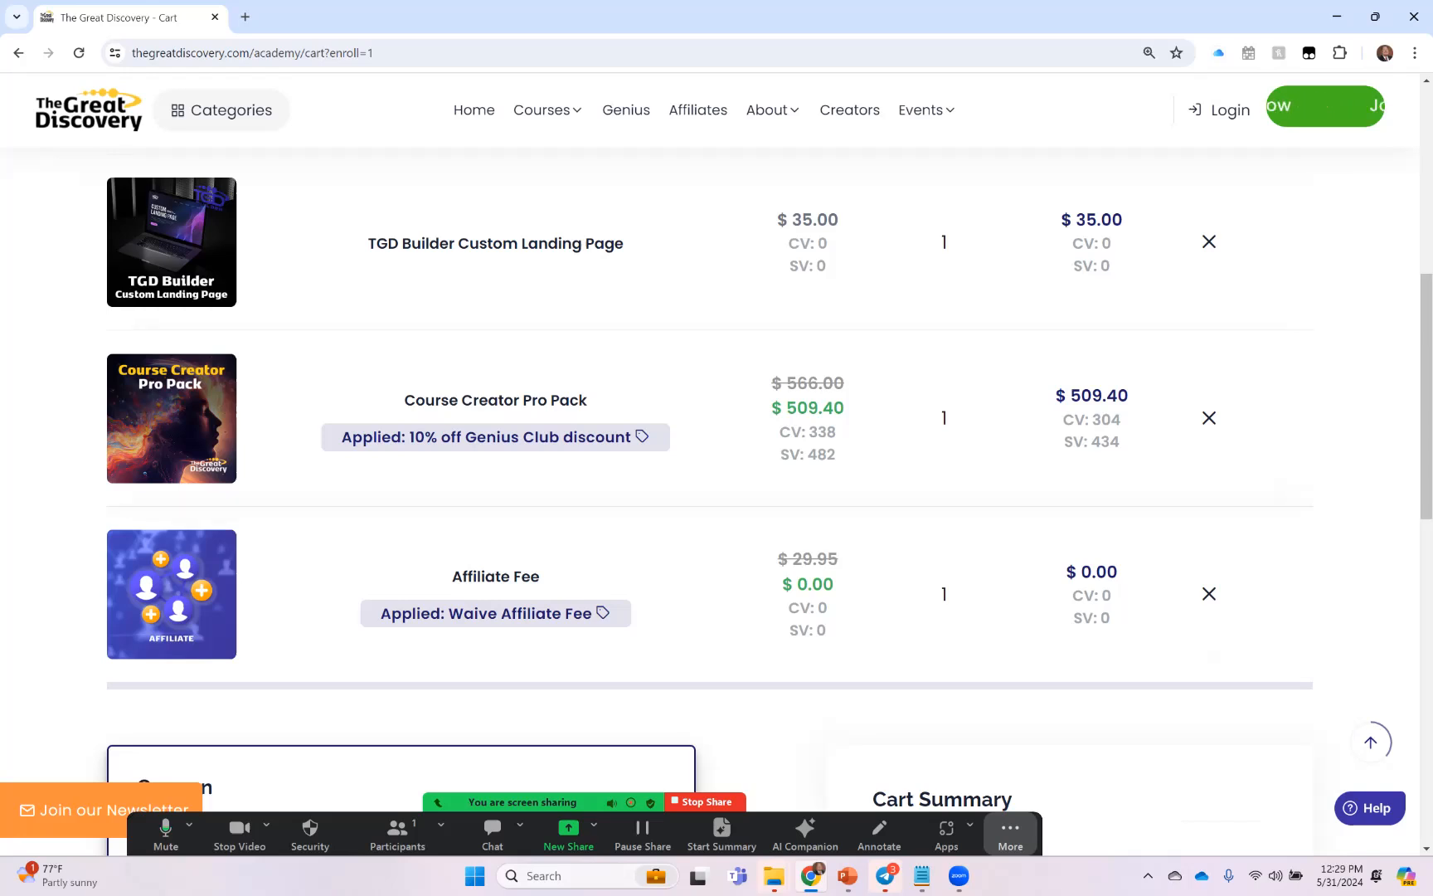
{"action": "scroll", "coordinate": [718, 481], "scroll_direction": "down", "scroll_amount": 2}
{"action": "scroll", "coordinate": [717, 481], "scroll_direction": "down", "scroll_amount": 1}
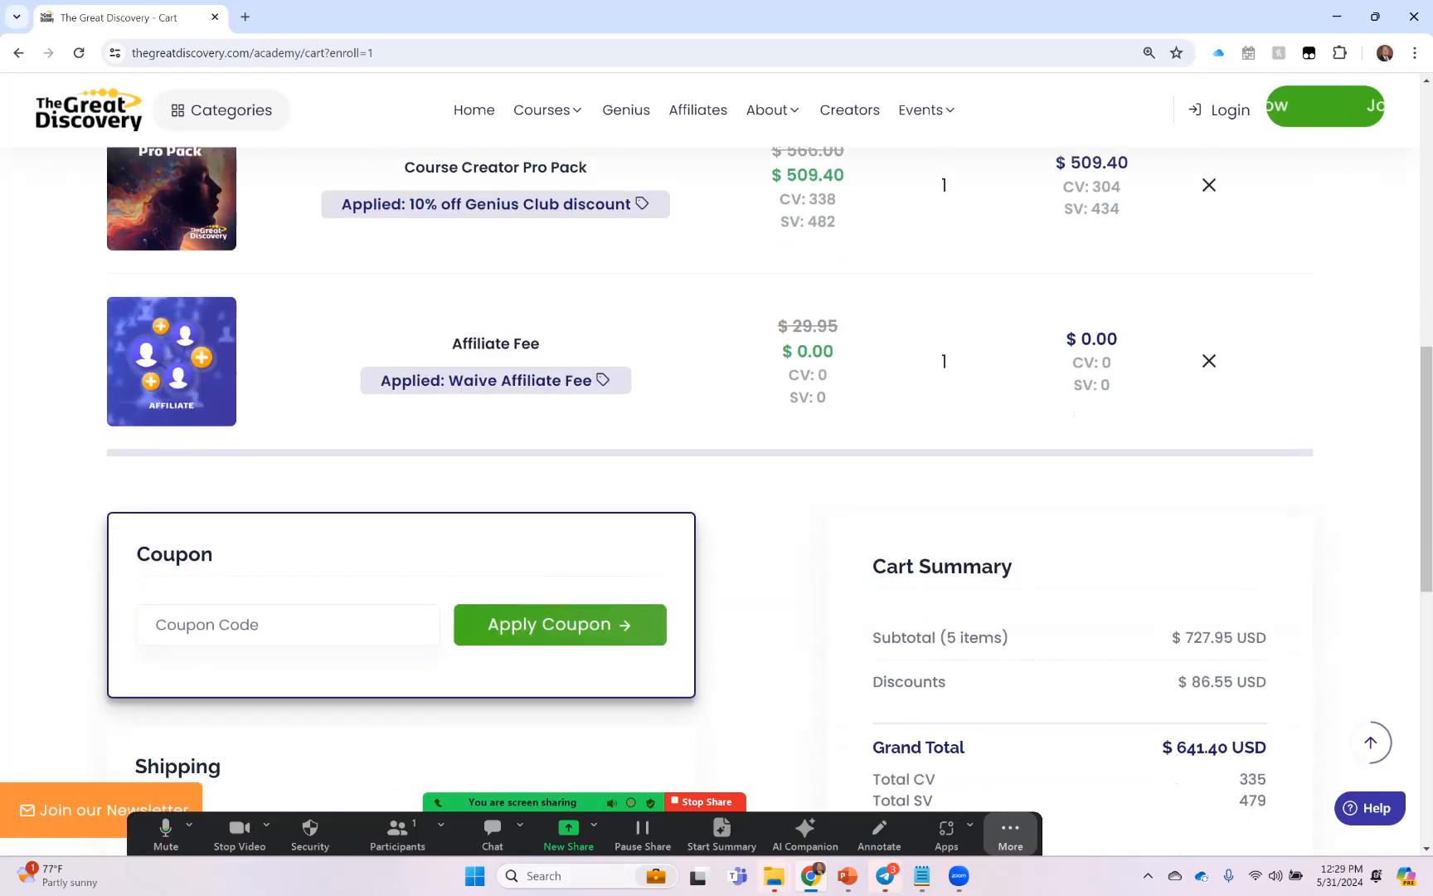
{"action": "scroll", "coordinate": [717, 481], "scroll_direction": "down", "scroll_amount": 1}
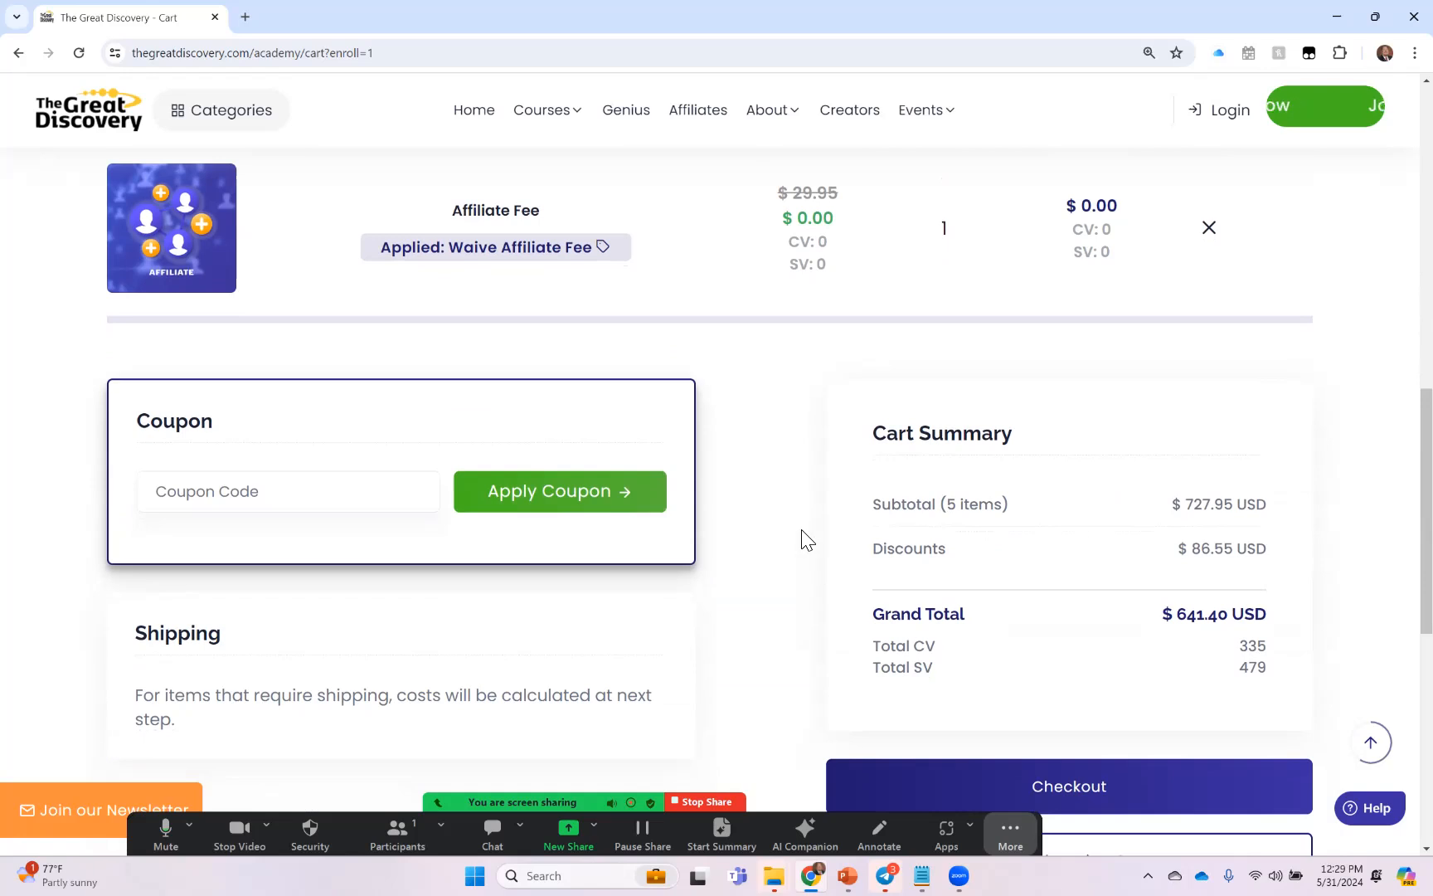
{"action": "scroll", "coordinate": [802, 540], "scroll_direction": "down", "scroll_amount": 1}
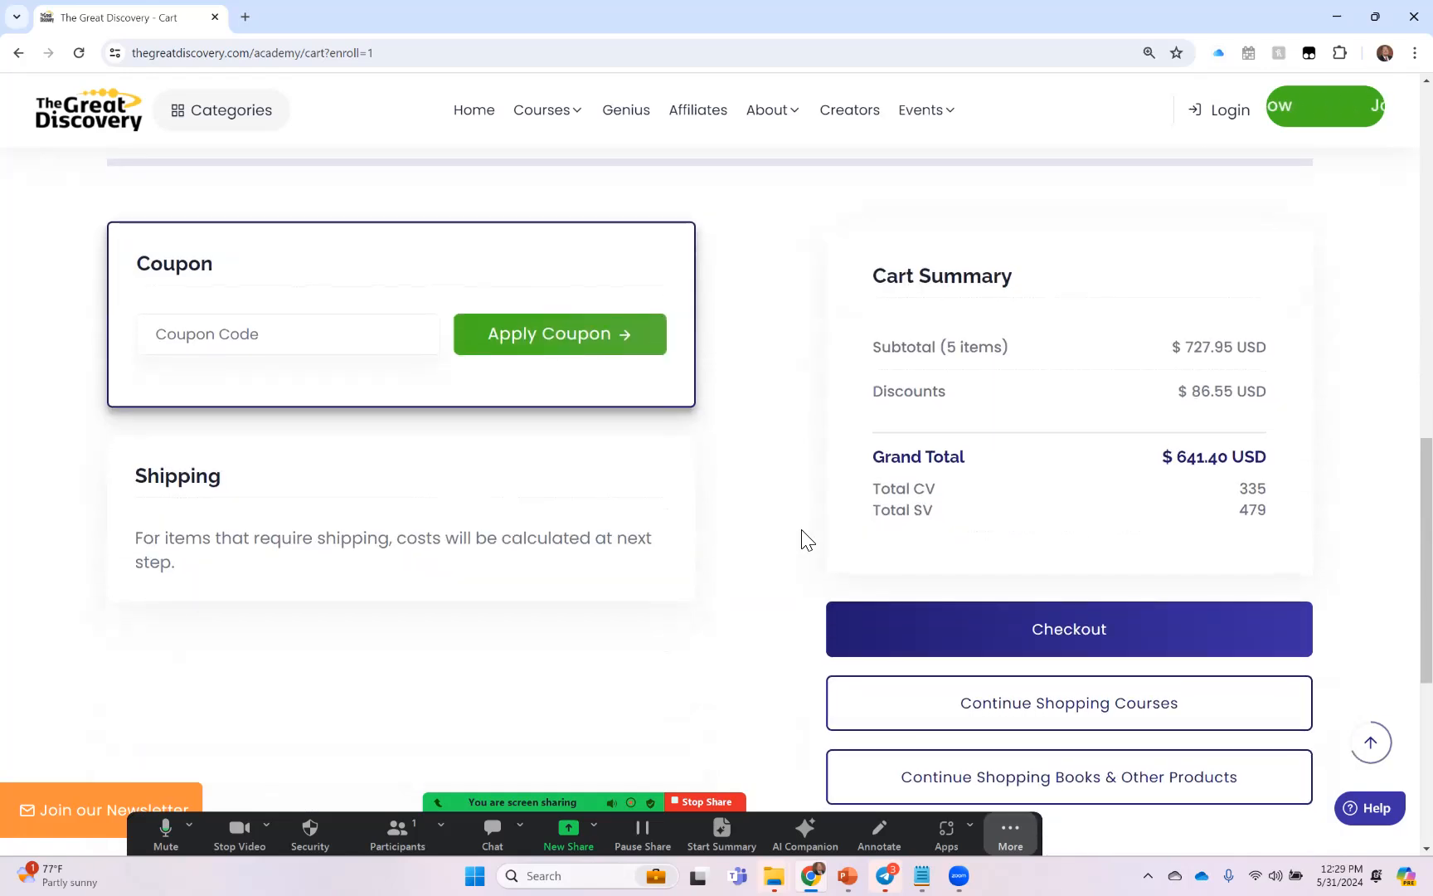
{"action": "scroll", "coordinate": [939, 324], "scroll_direction": "up", "scroll_amount": 3}
{"action": "scroll", "coordinate": [939, 324], "scroll_direction": "up", "scroll_amount": 5}
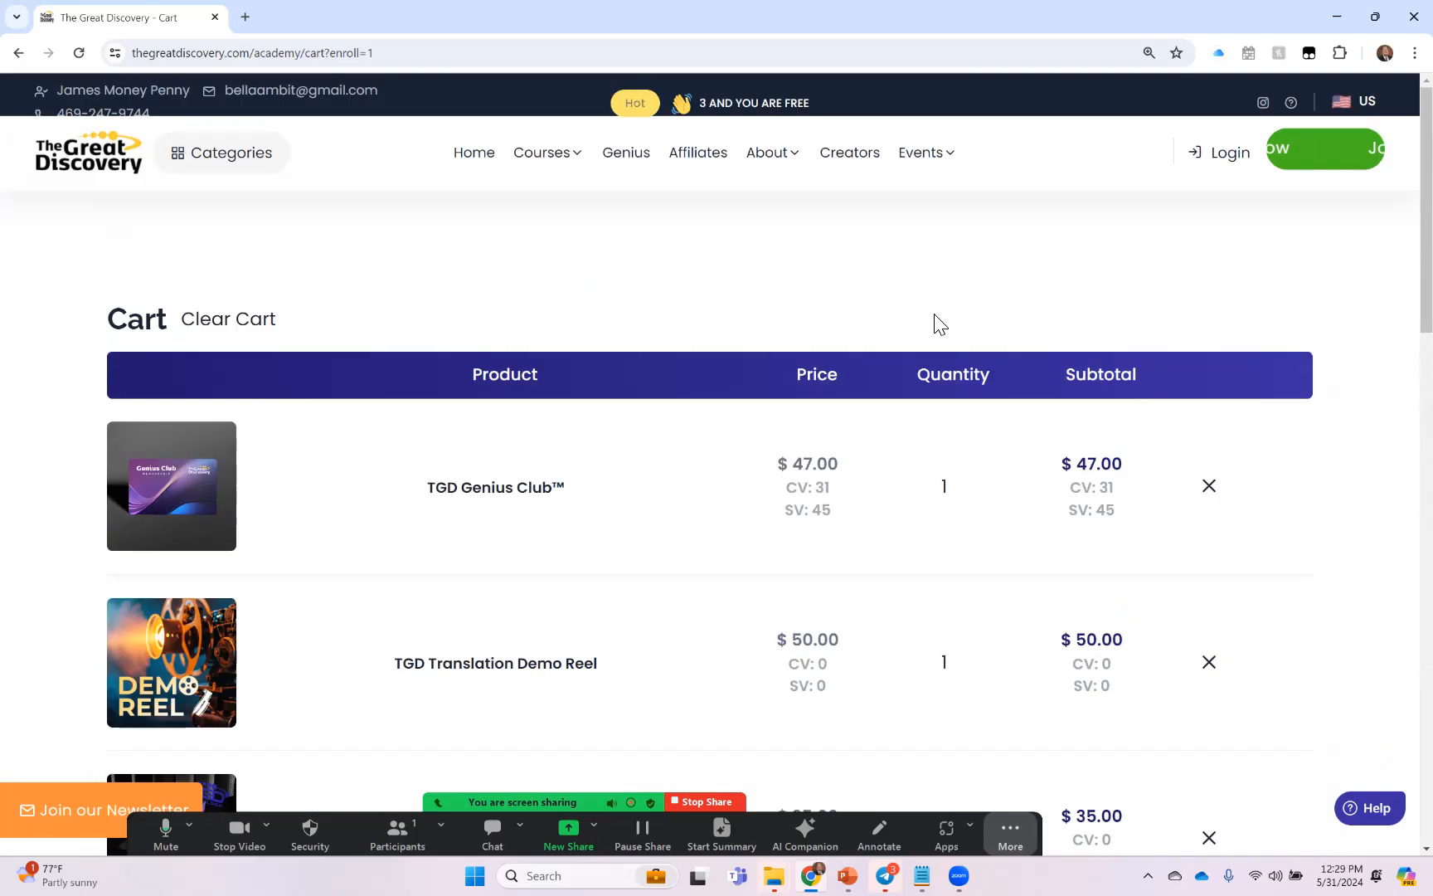
{"action": "scroll", "coordinate": [937, 318], "scroll_direction": "down", "scroll_amount": 1}
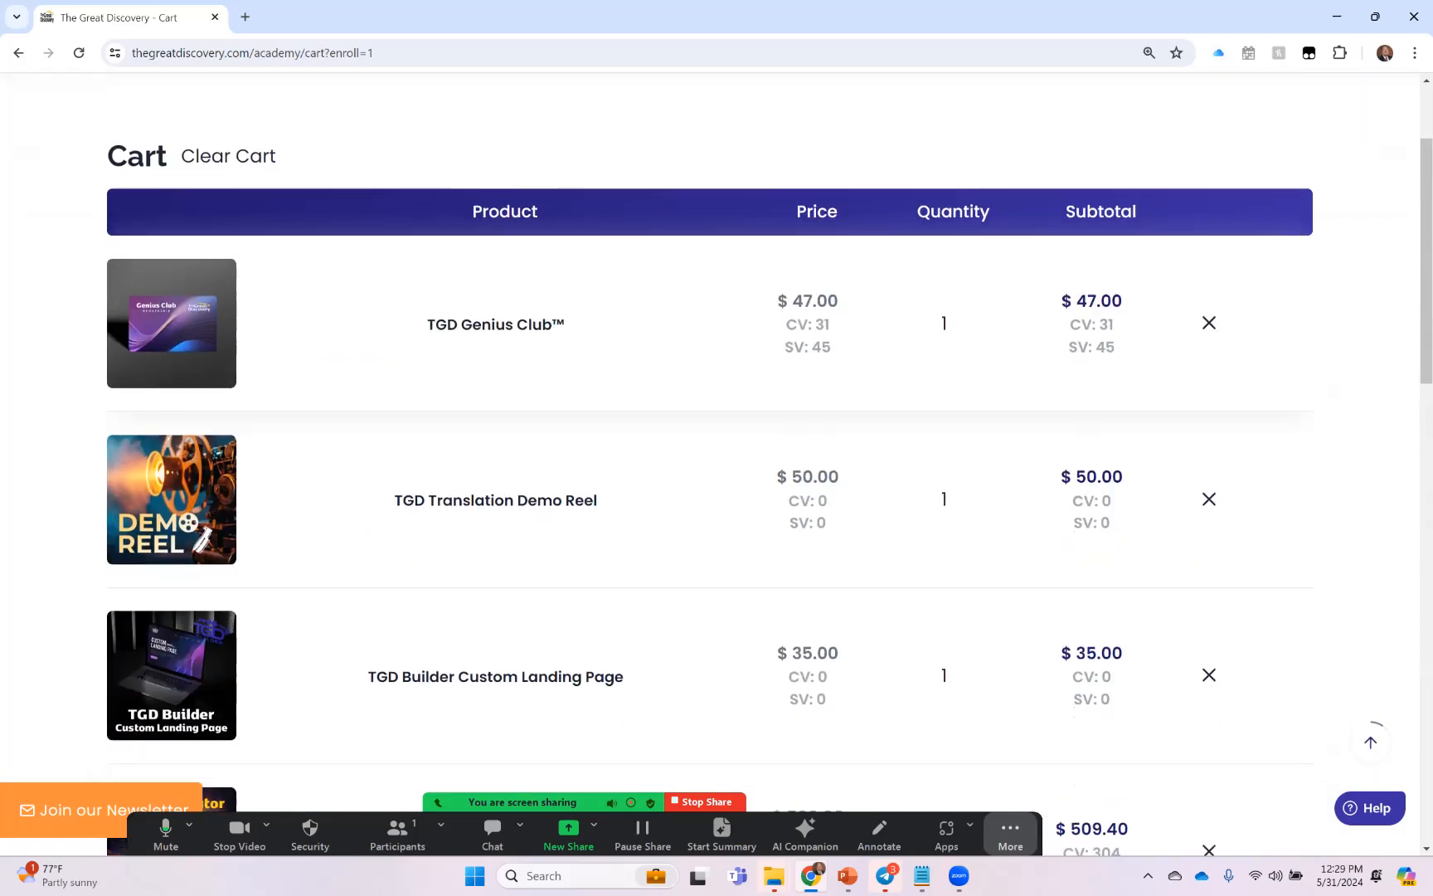
Remove TGD Genius Club from the cart, leaving a $651.00 grand total.
{"action": "left_click", "coordinate": [1208, 322]}
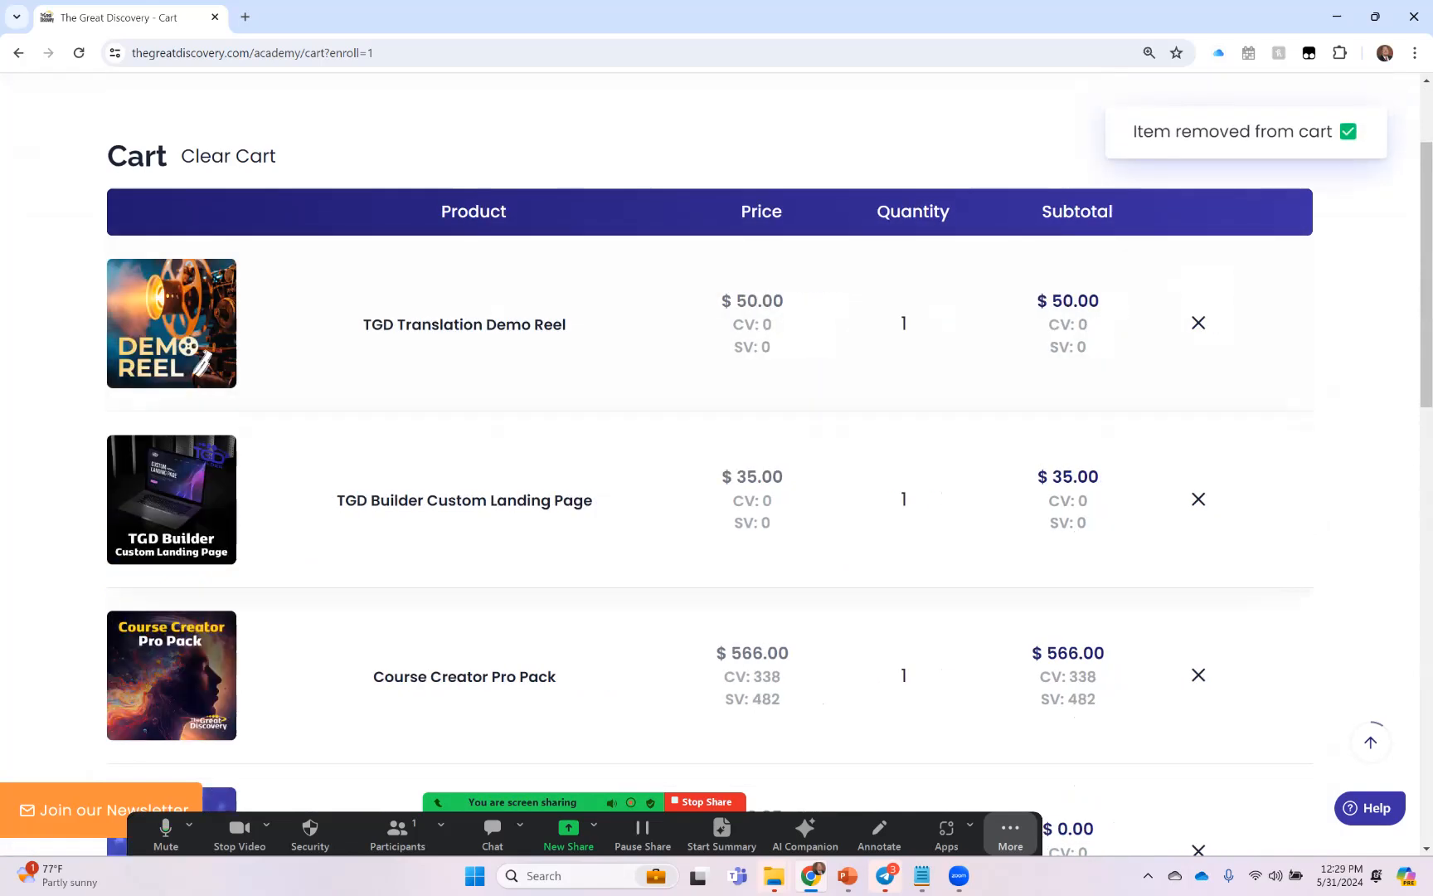
{"action": "scroll", "coordinate": [717, 448], "scroll_direction": "down", "scroll_amount": 4}
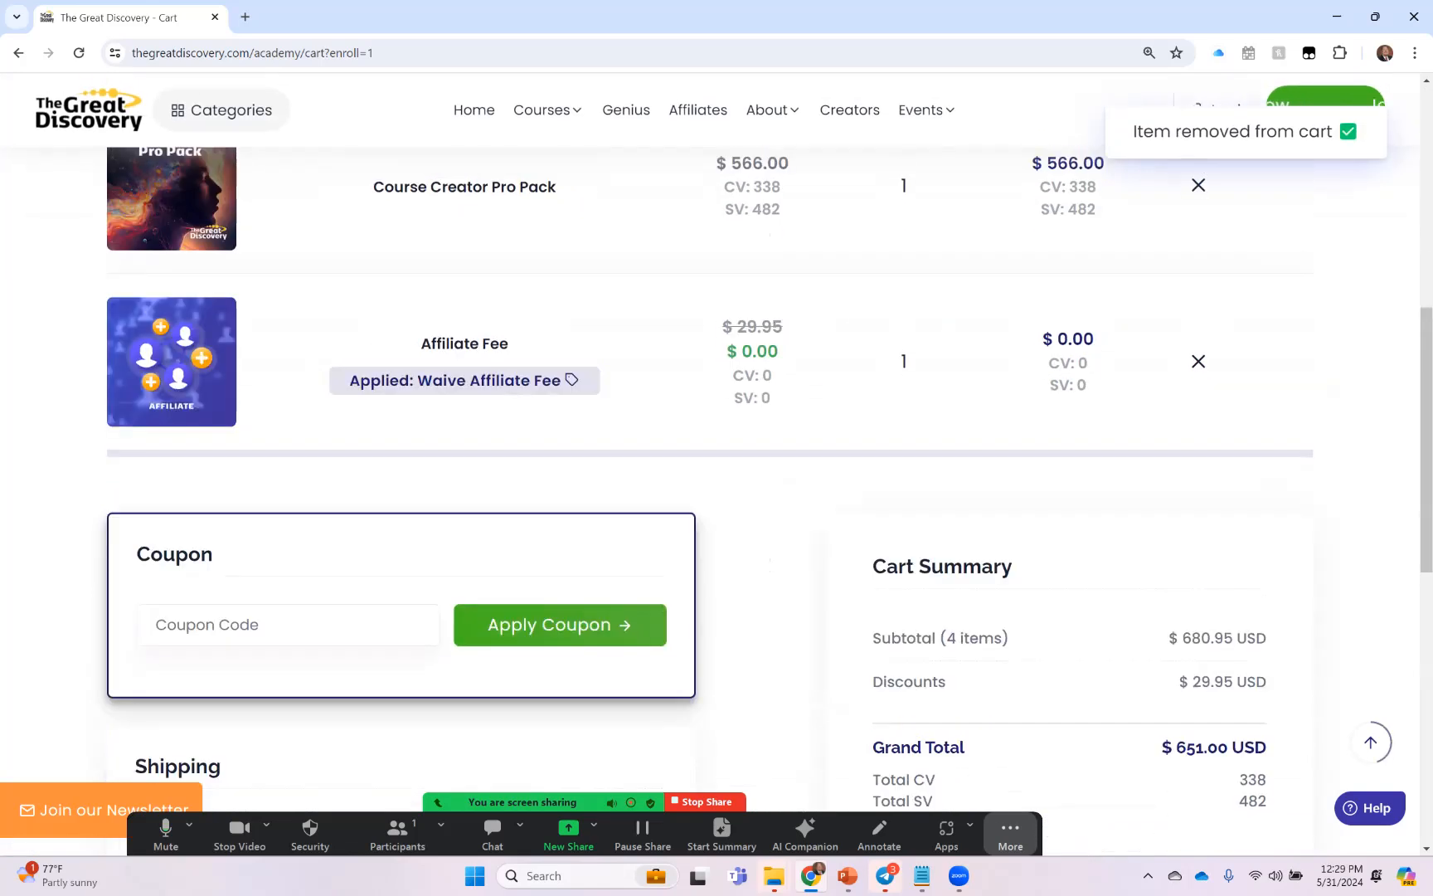
{"action": "scroll", "coordinate": [717, 448], "scroll_direction": "down", "scroll_amount": 1}
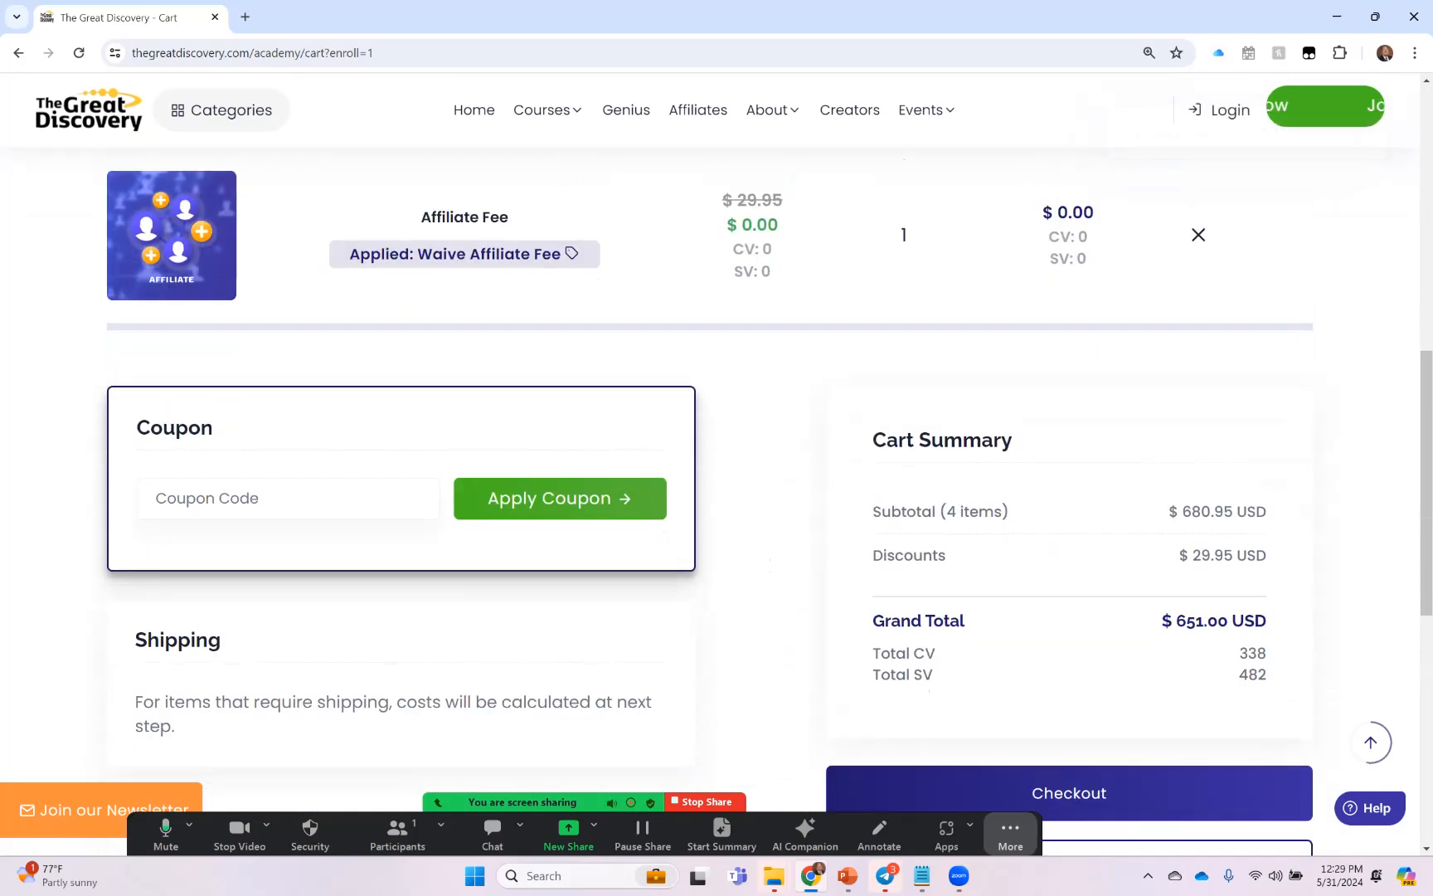
{"action": "scroll", "coordinate": [717, 448], "scroll_direction": "up", "scroll_amount": 2}
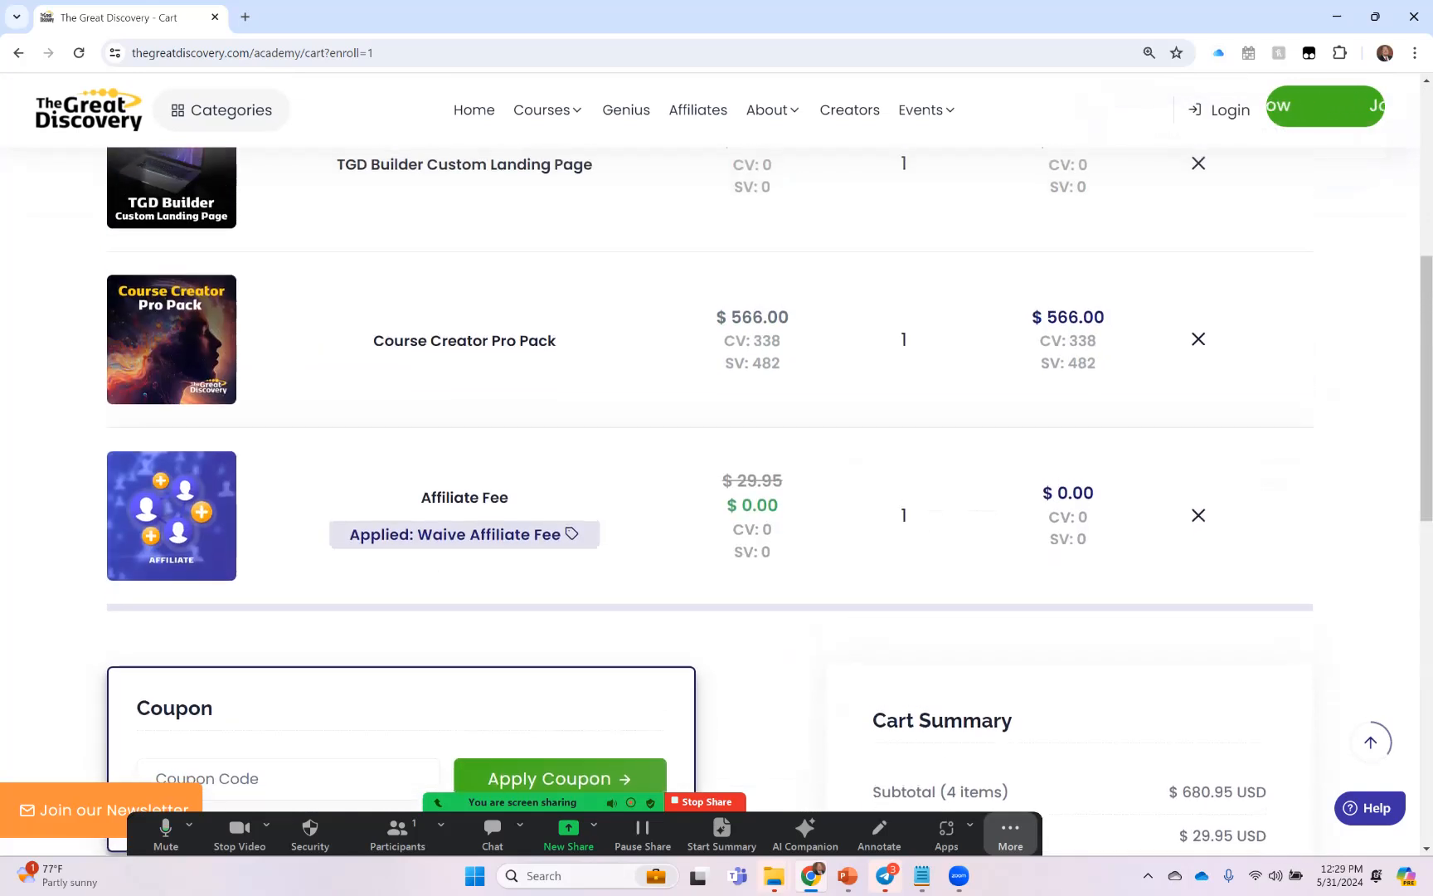
{"action": "scroll", "coordinate": [718, 448], "scroll_direction": "up", "scroll_amount": 3}
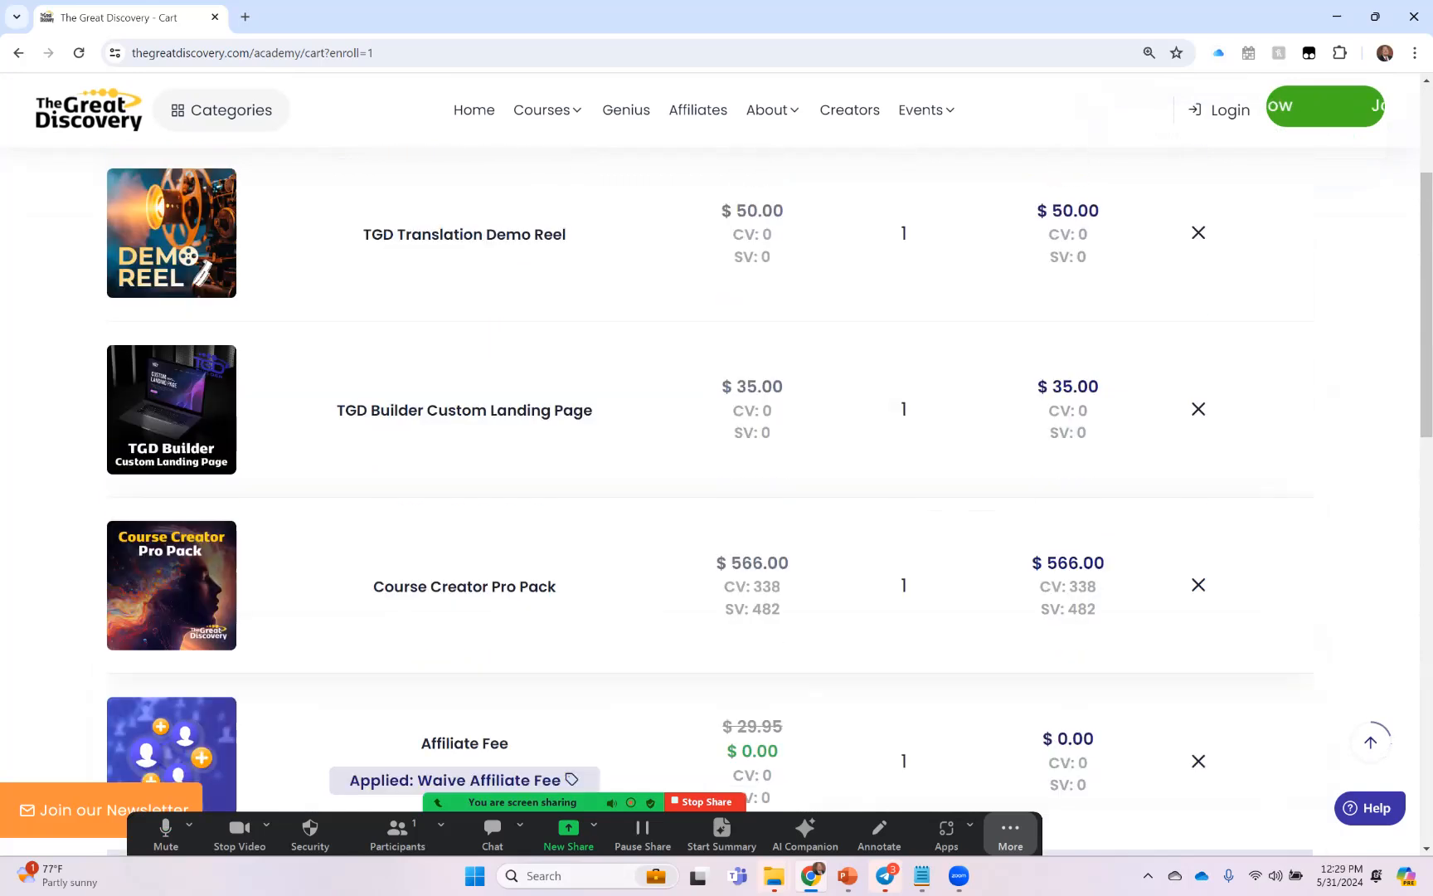
{"action": "scroll", "coordinate": [685, 545], "scroll_direction": "down", "scroll_amount": 2}
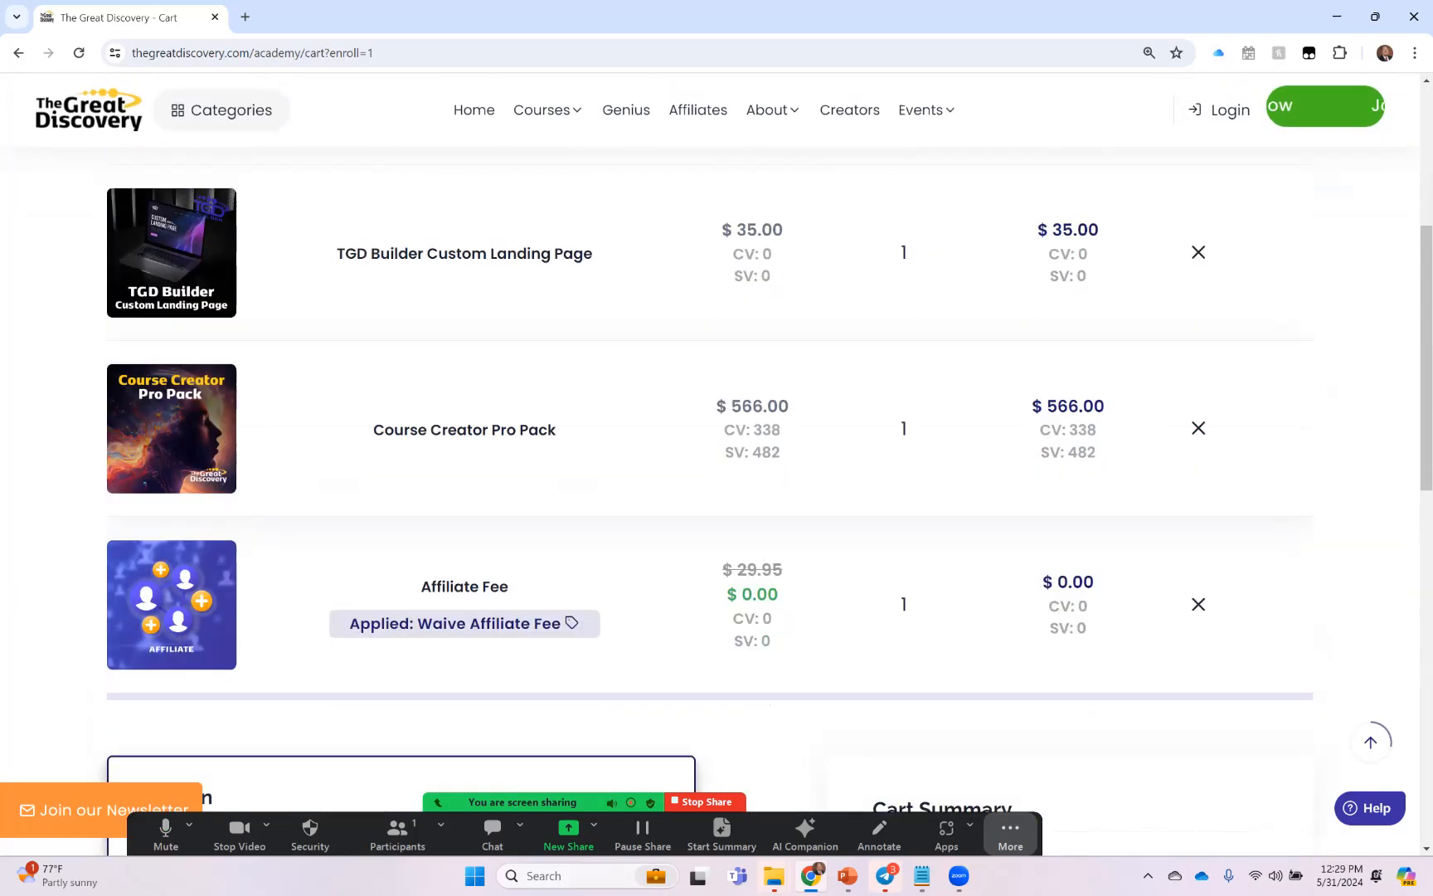
{"action": "scroll", "coordinate": [908, 500], "scroll_direction": "down", "scroll_amount": 5}
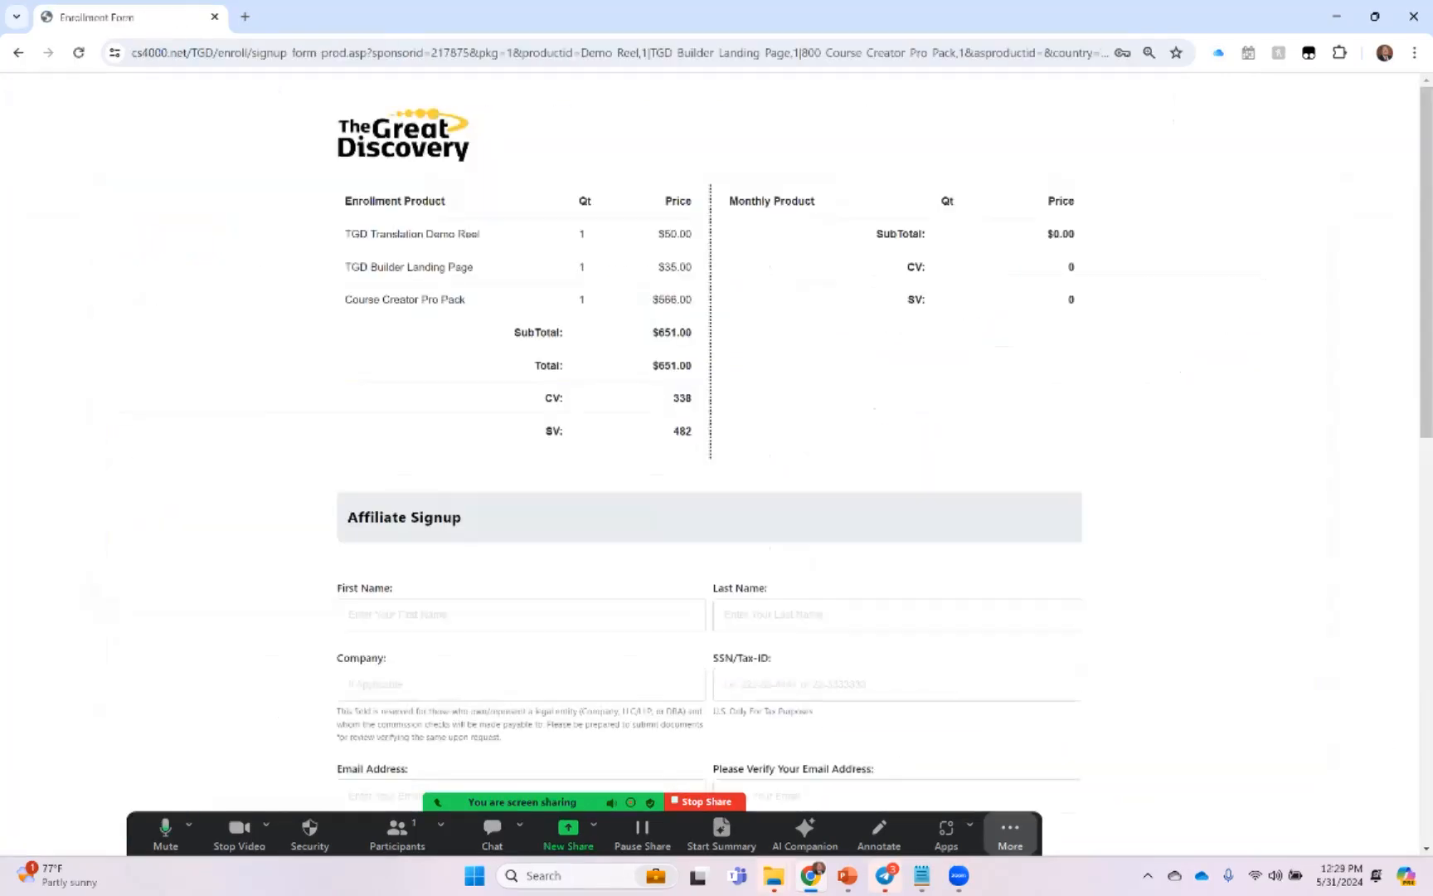
{"action": "scroll", "coordinate": [717, 448], "scroll_direction": "down", "scroll_amount": 2}
{"action": "scroll", "coordinate": [717, 449], "scroll_direction": "down", "scroll_amount": 2}
{"action": "scroll", "coordinate": [718, 448], "scroll_direction": "down", "scroll_amount": 4}
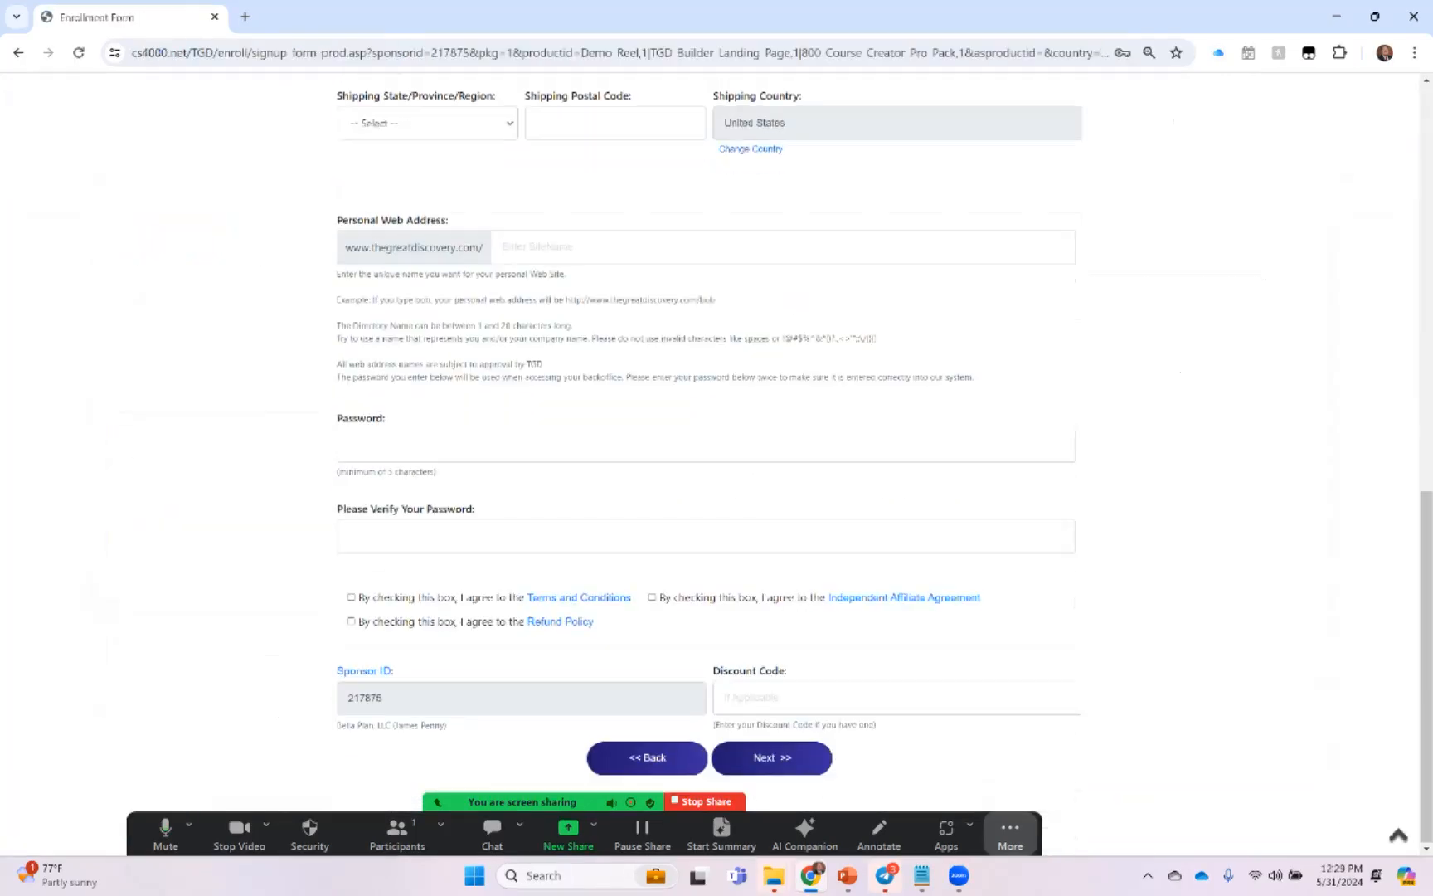
{"action": "scroll", "coordinate": [717, 448], "scroll_direction": "up", "scroll_amount": 2}
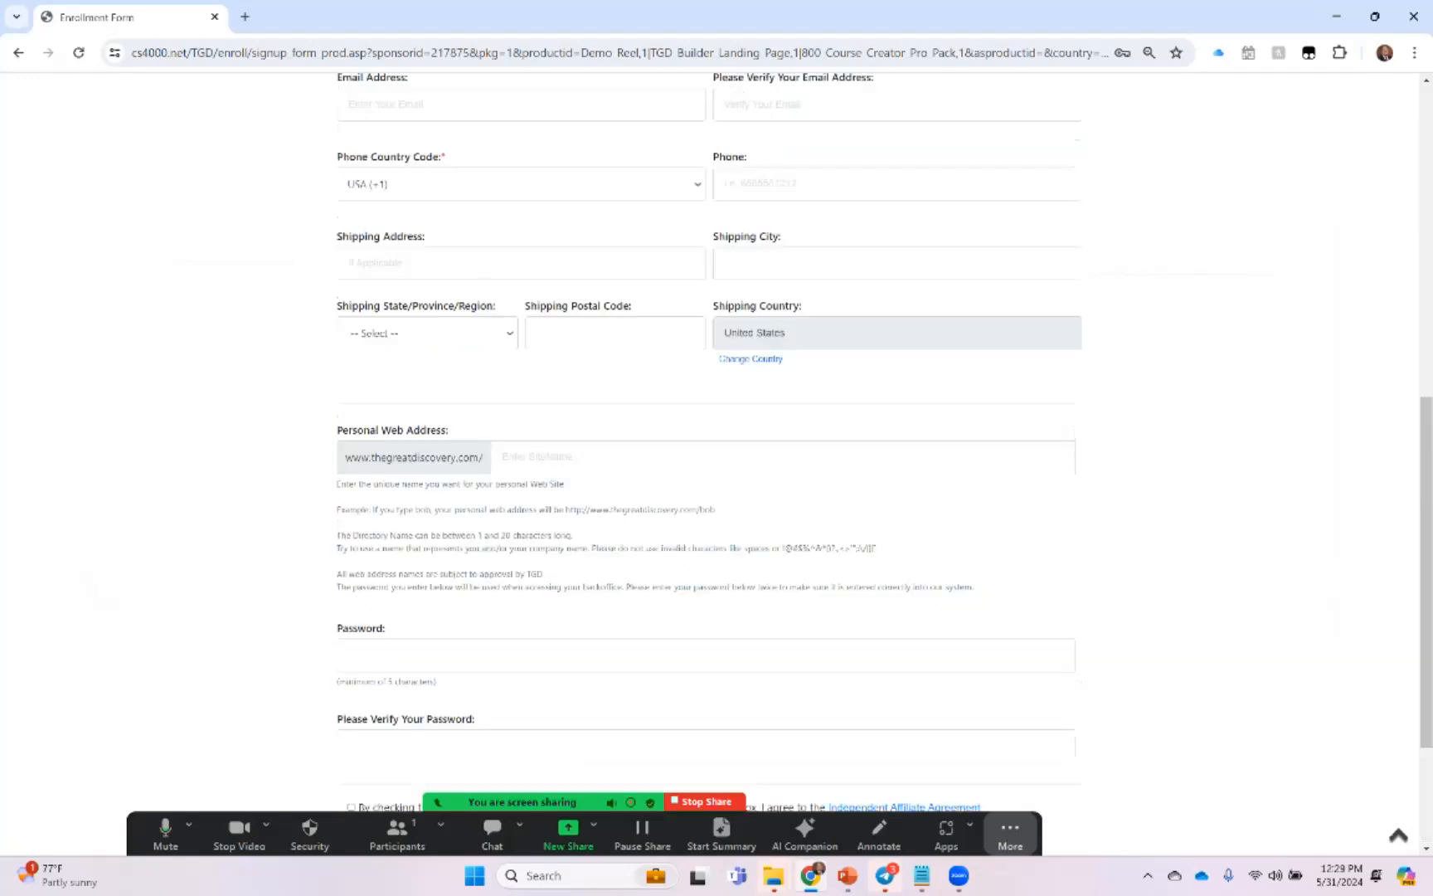
{"action": "scroll", "coordinate": [716, 449], "scroll_direction": "down", "scroll_amount": 2}
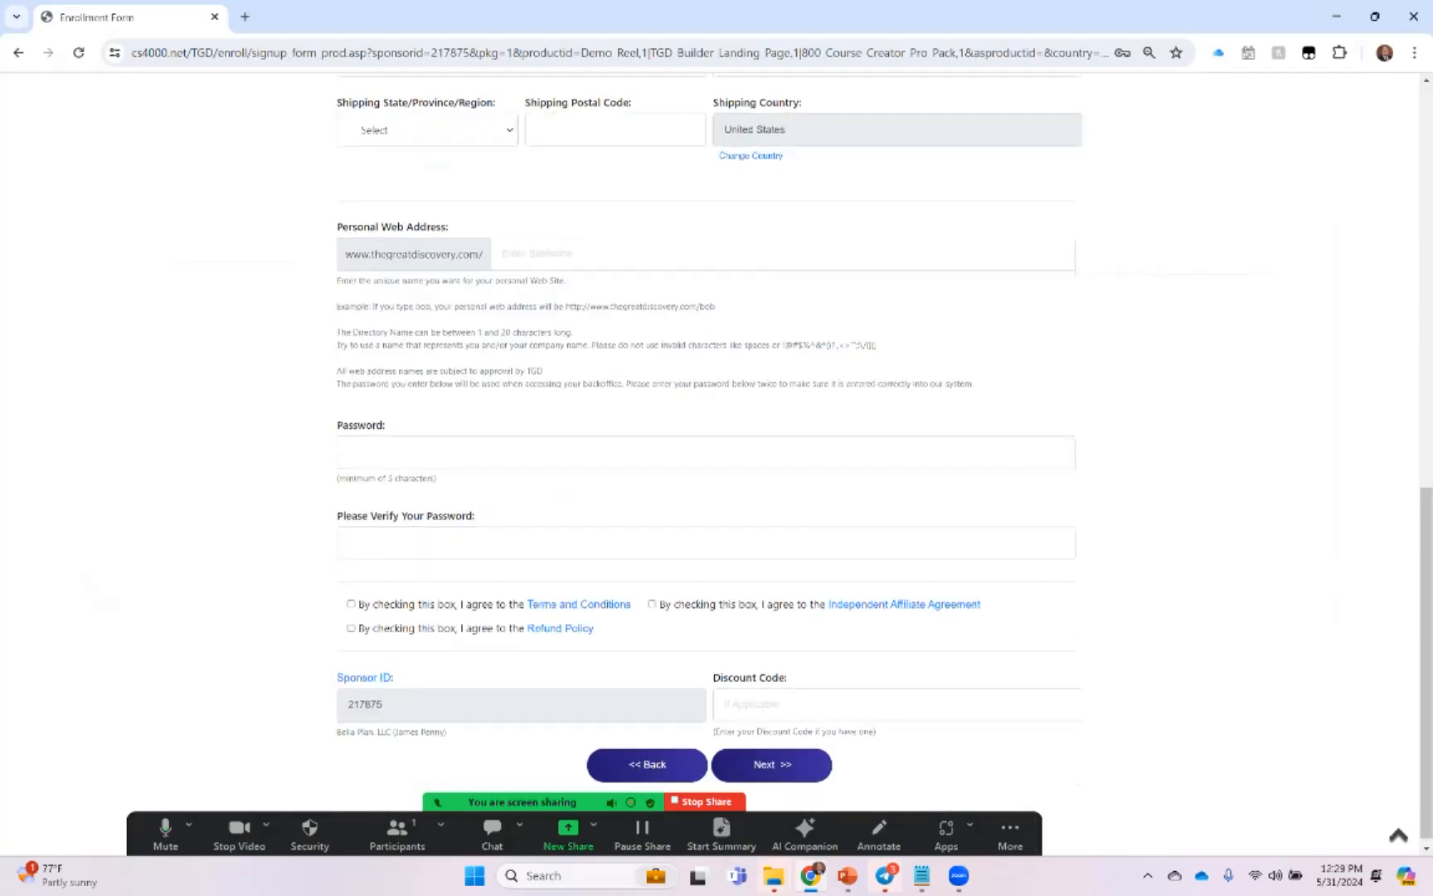
Begin the affiliate signup form at the Personal Web Address field.
{"action": "left_click", "coordinate": [595, 256]}
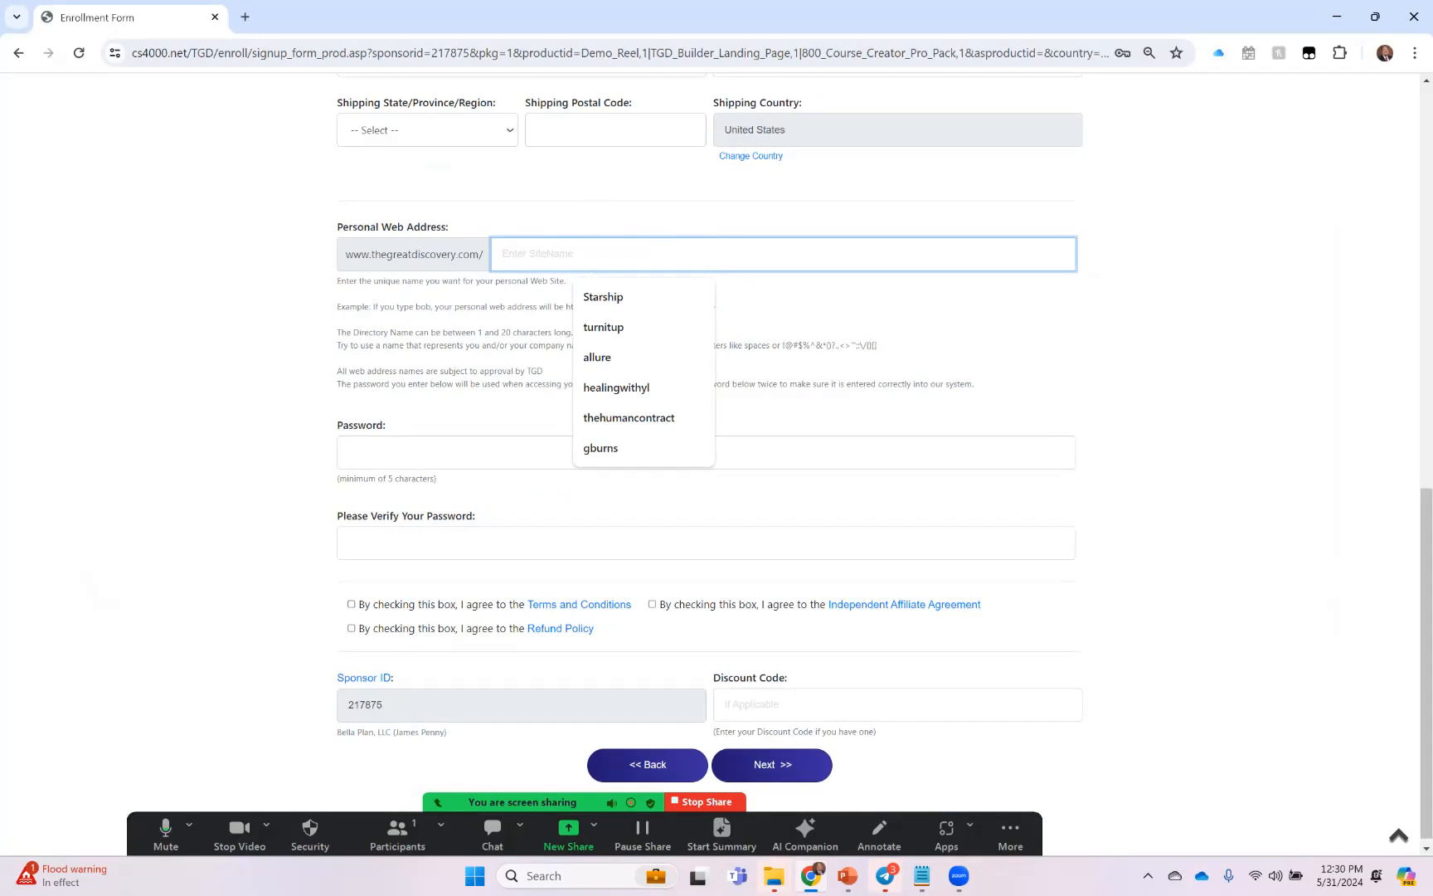
{"action": "scroll", "coordinate": [717, 448], "scroll_direction": "up", "scroll_amount": 10}
{"action": "scroll", "coordinate": [718, 448], "scroll_direction": "up", "scroll_amount": 1}
{"action": "scroll", "coordinate": [717, 448], "scroll_direction": "up", "scroll_amount": 1}
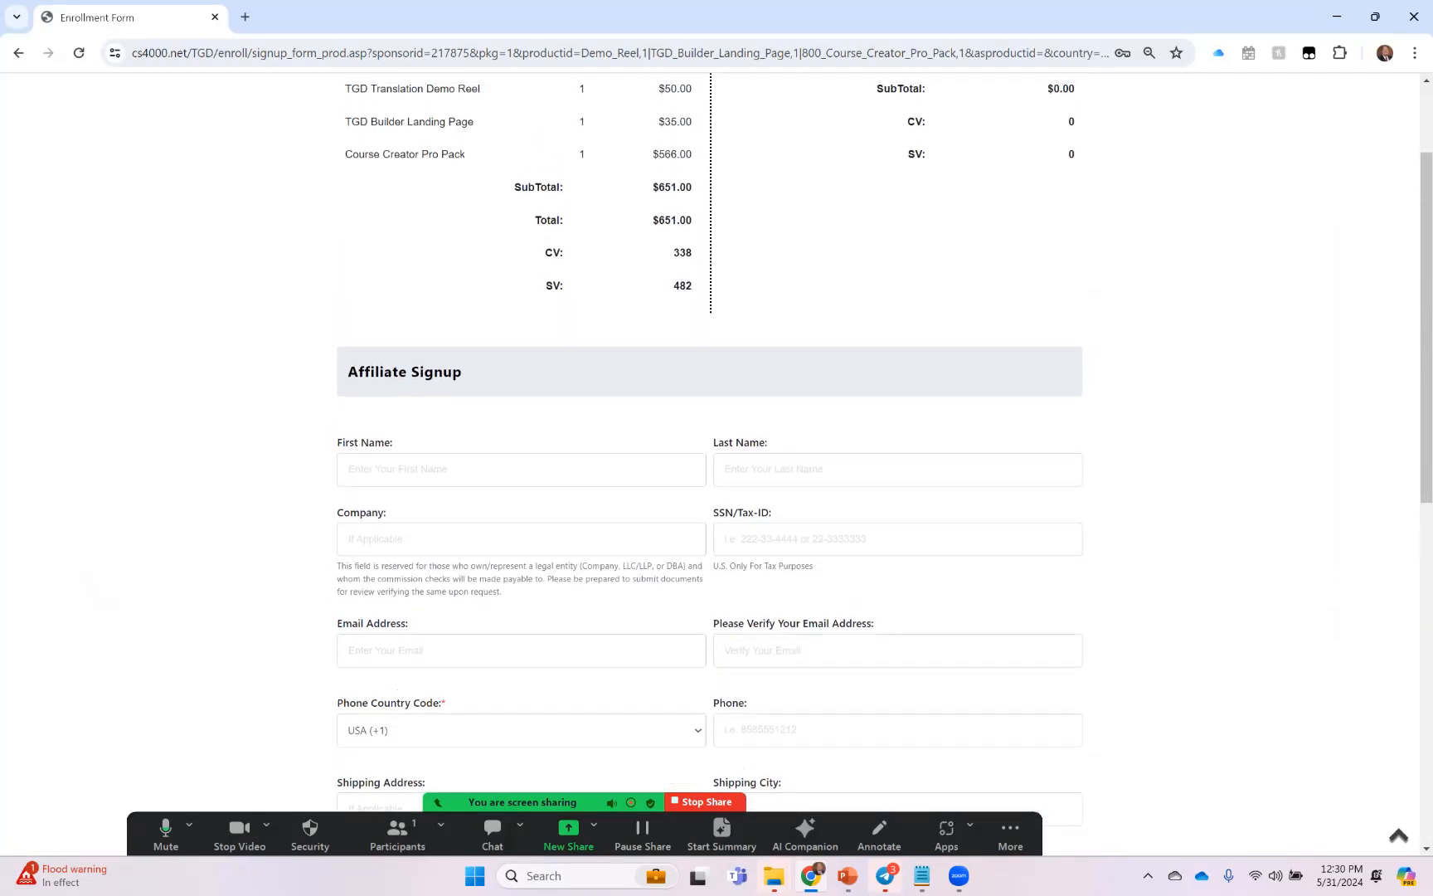
{"action": "scroll", "coordinate": [717, 448], "scroll_direction": "up", "scroll_amount": 3}
Visit thegreatdiscovery.com/win and reload with the resulting affiliate-coded address.
{"action": "left_click", "coordinate": [481, 58]}
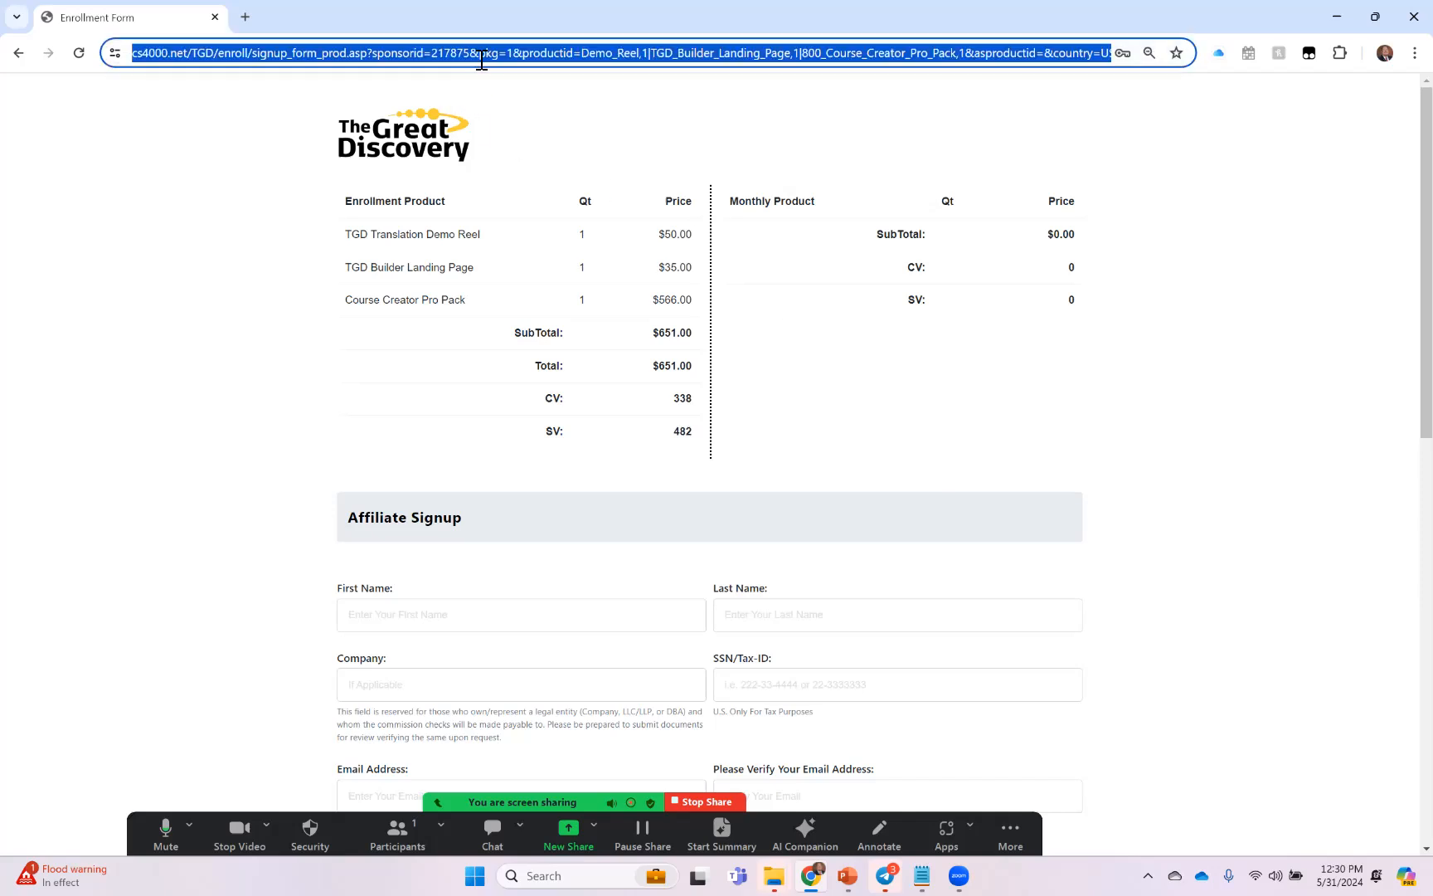
{"action": "type", "text": "the"}
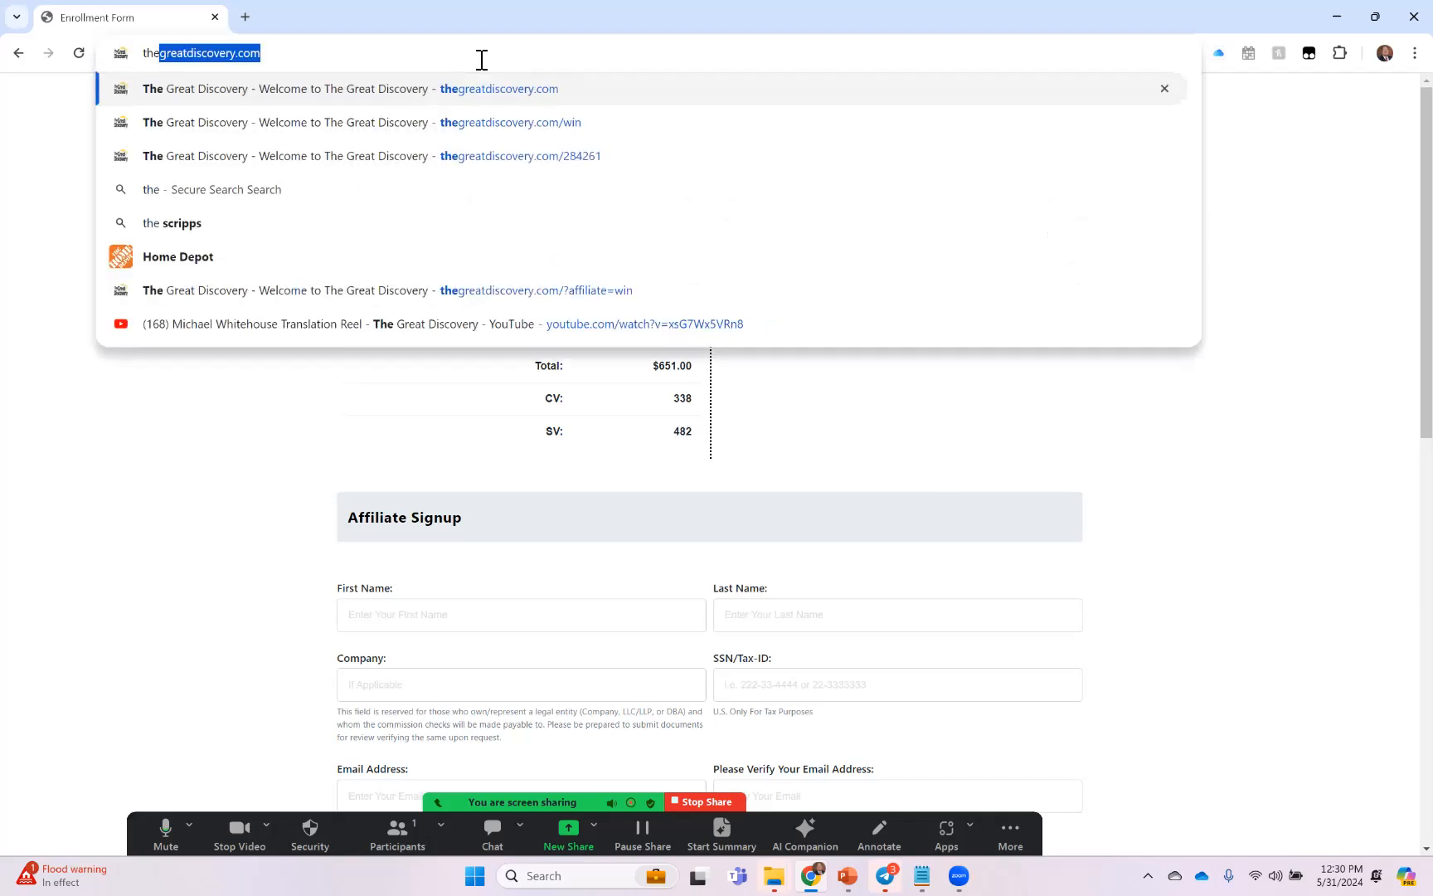
{"action": "key", "text": "Right"}
{"action": "type", "text": "/"}
{"action": "key", "text": "Return"}
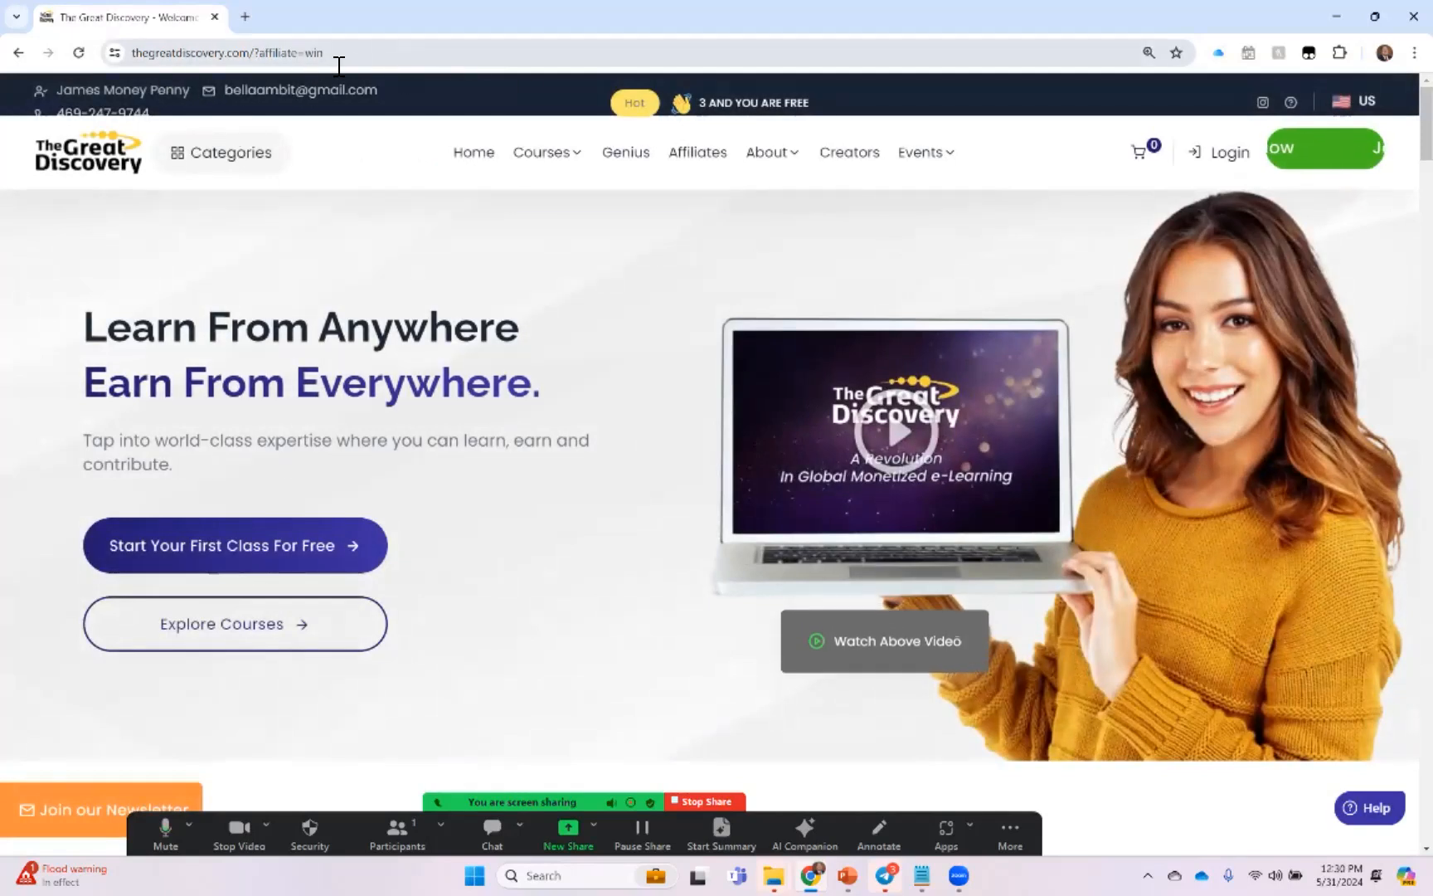
{"action": "left_click_drag", "start_coordinate": [335, 53], "coordinate": [305, 53]}
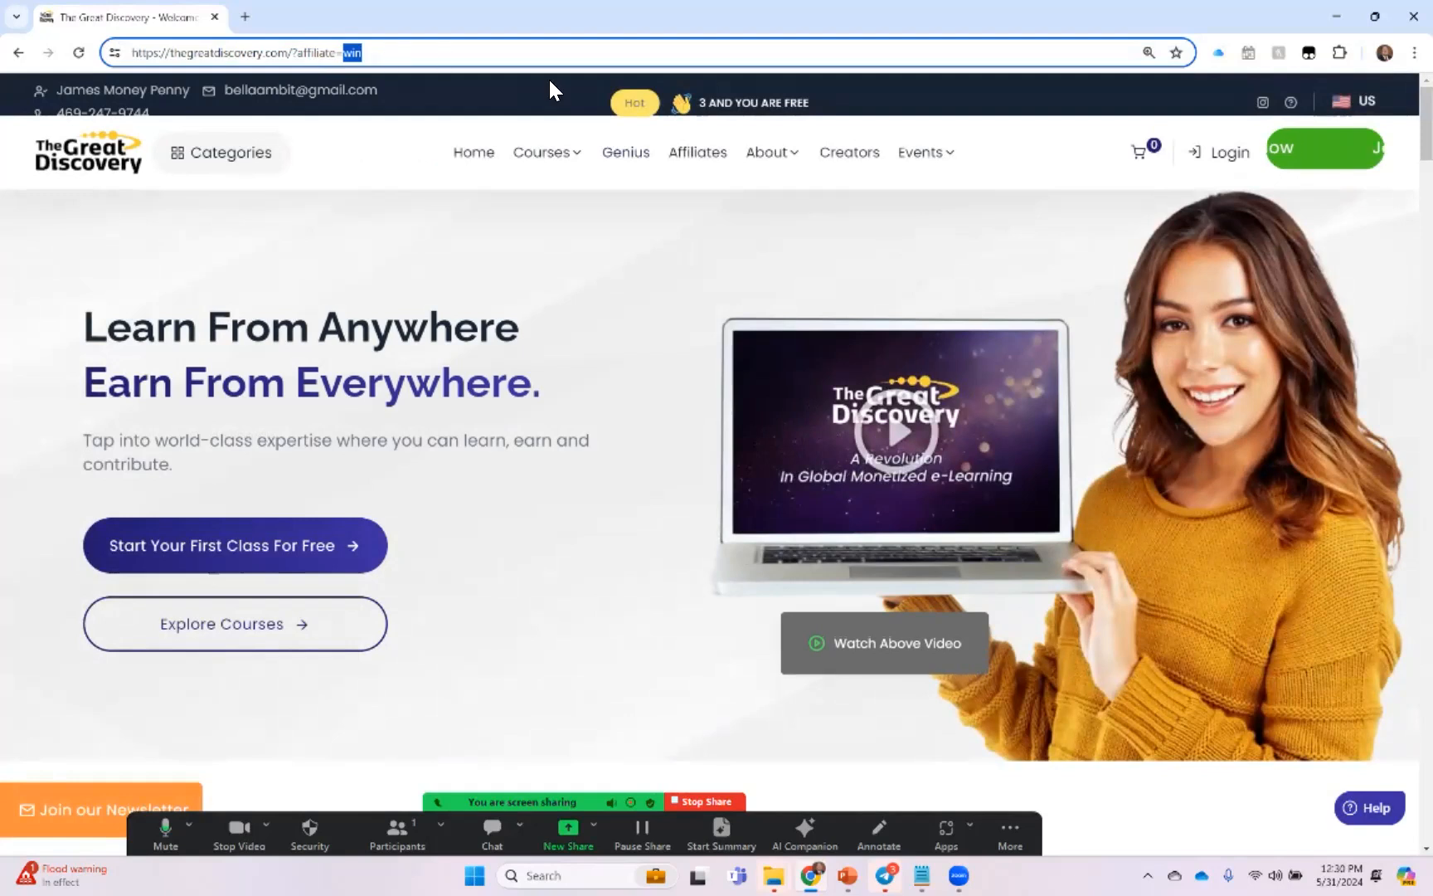
{"action": "key", "text": "Return"}
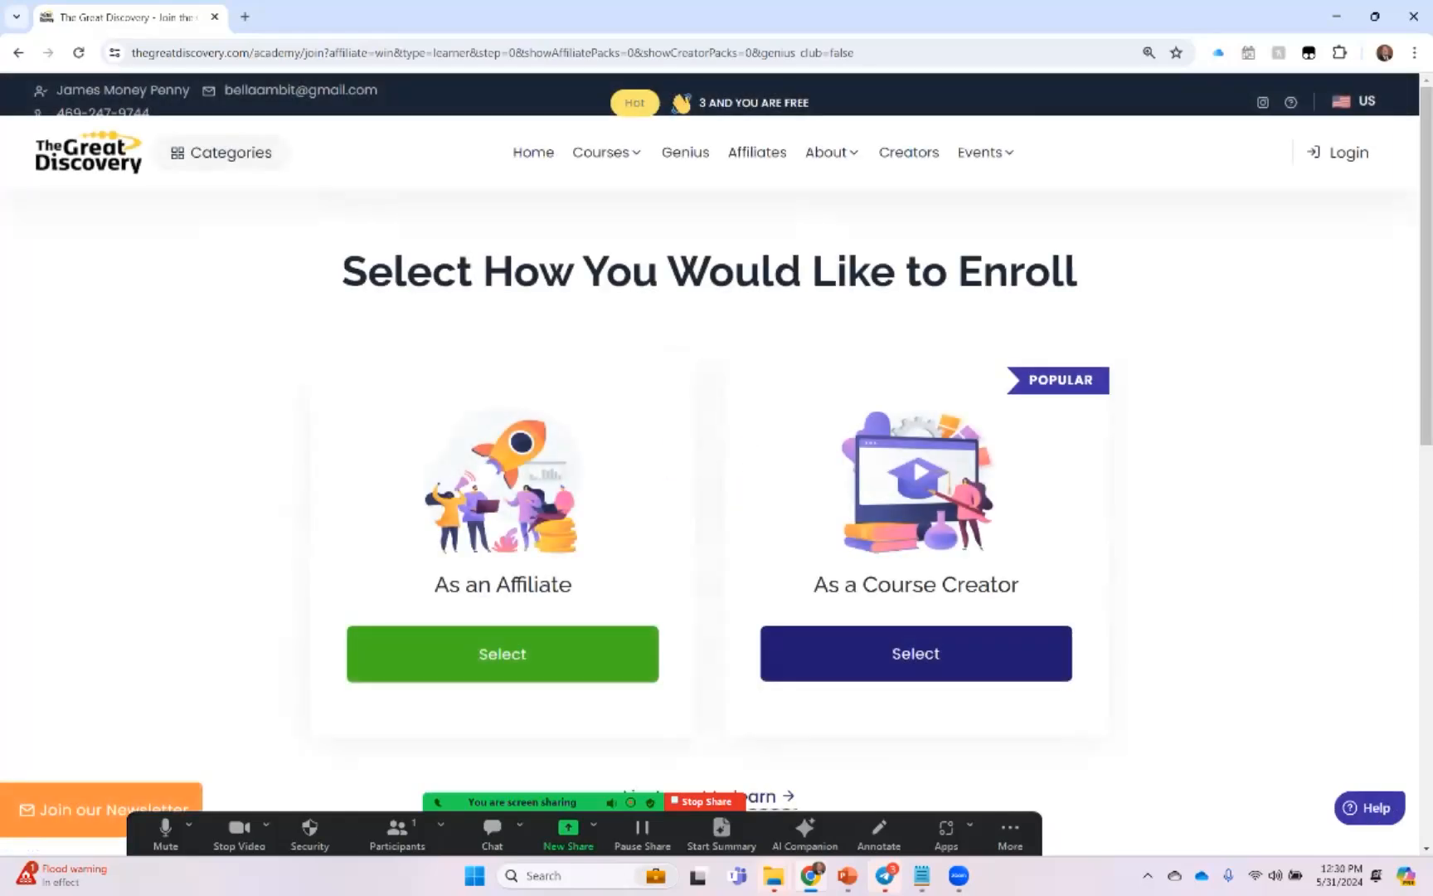
{"action": "scroll", "coordinate": [717, 448], "scroll_direction": "down", "scroll_amount": 2}
Enroll as a course creator again and select the packages page address.
{"action": "left_click", "coordinate": [917, 440]}
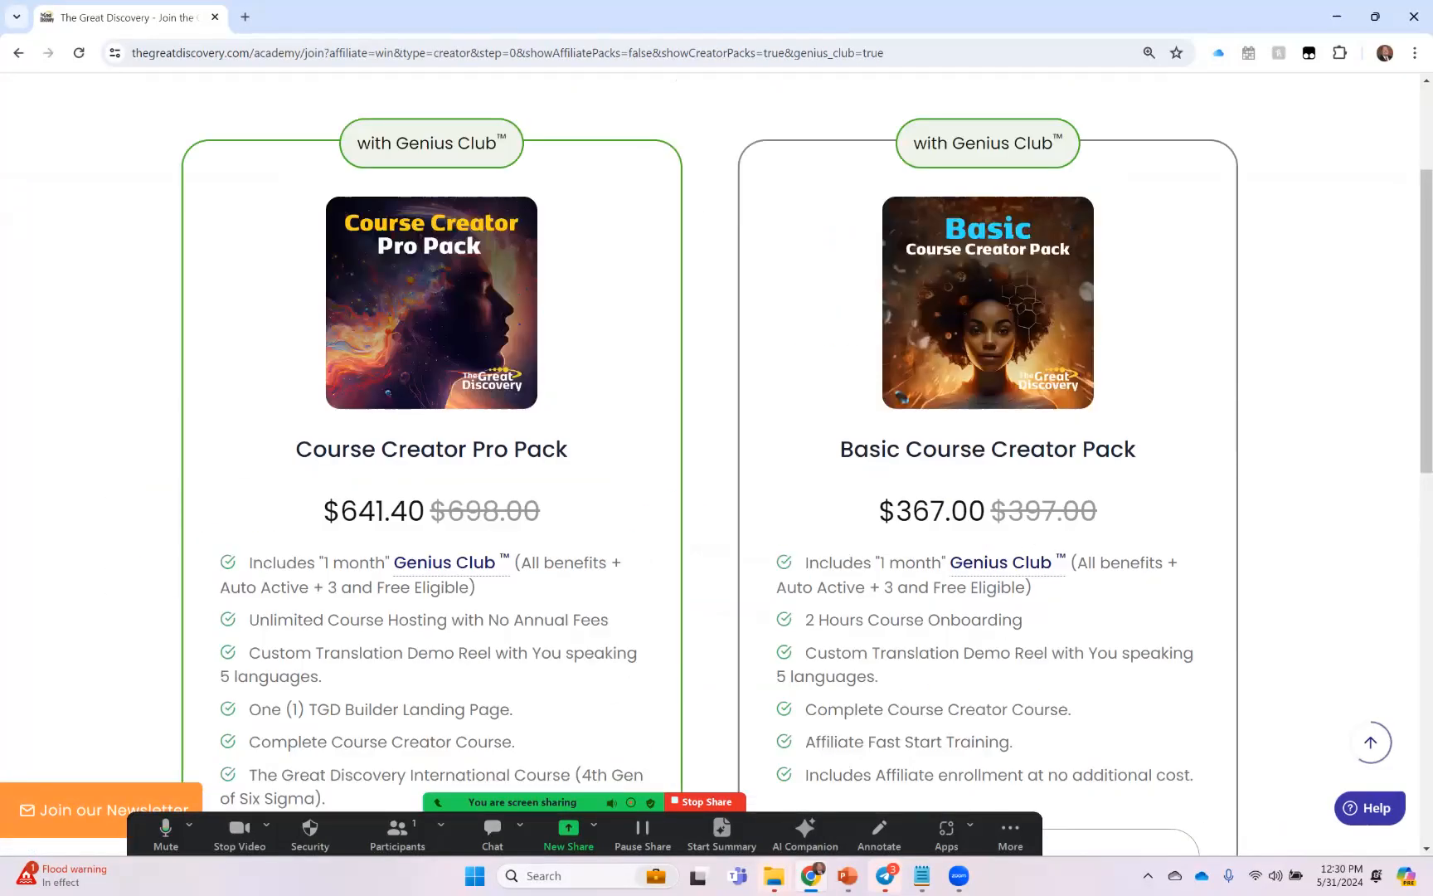
{"action": "scroll", "coordinate": [717, 448], "scroll_direction": "down", "scroll_amount": 3}
{"action": "scroll", "coordinate": [717, 448], "scroll_direction": "up", "scroll_amount": 3}
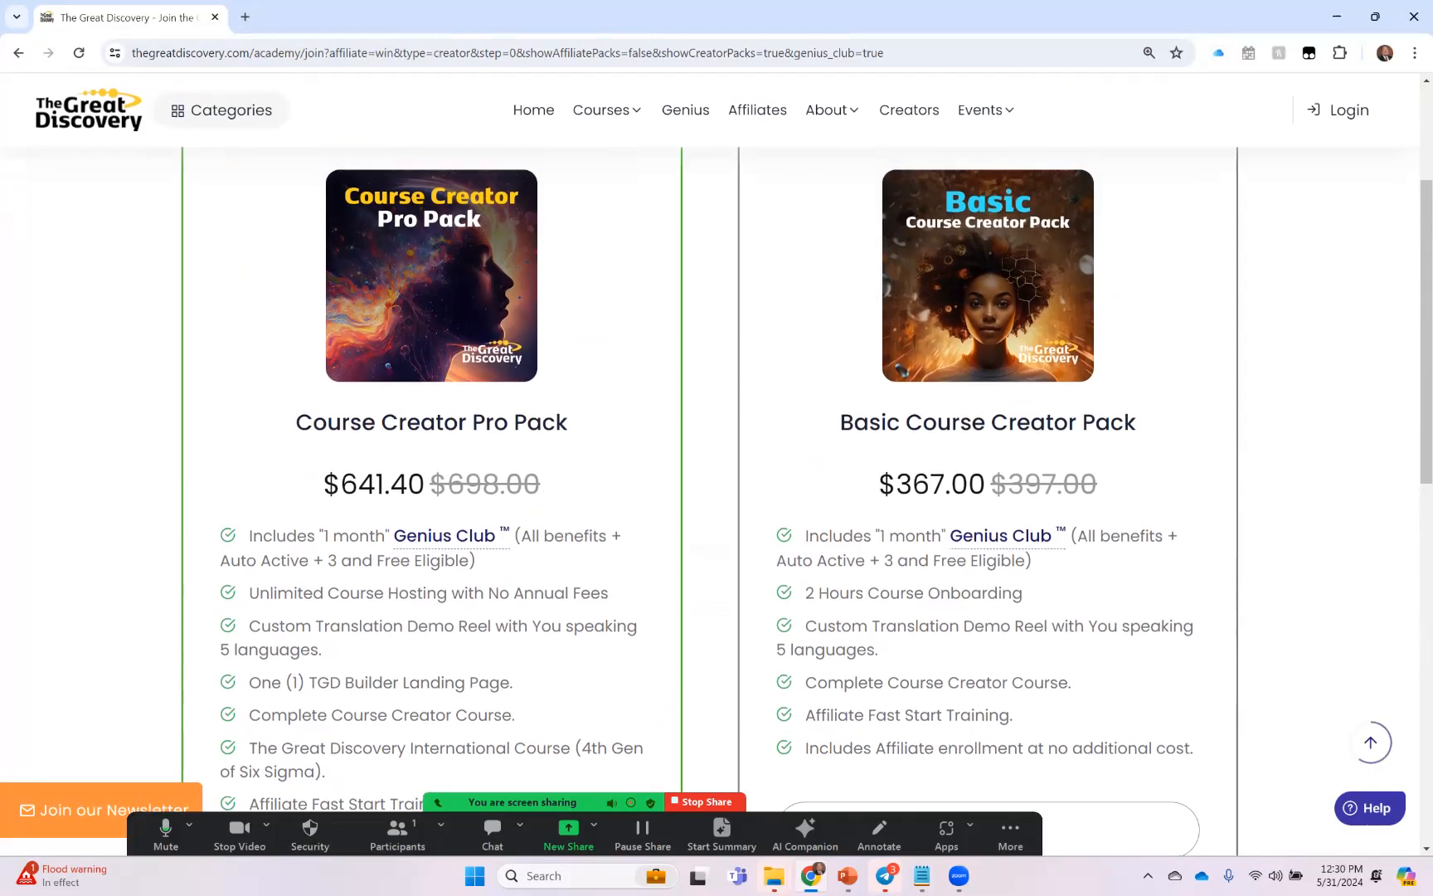
{"action": "scroll", "coordinate": [717, 448], "scroll_direction": "up", "scroll_amount": 2}
{"action": "left_click", "coordinate": [512, 46]}
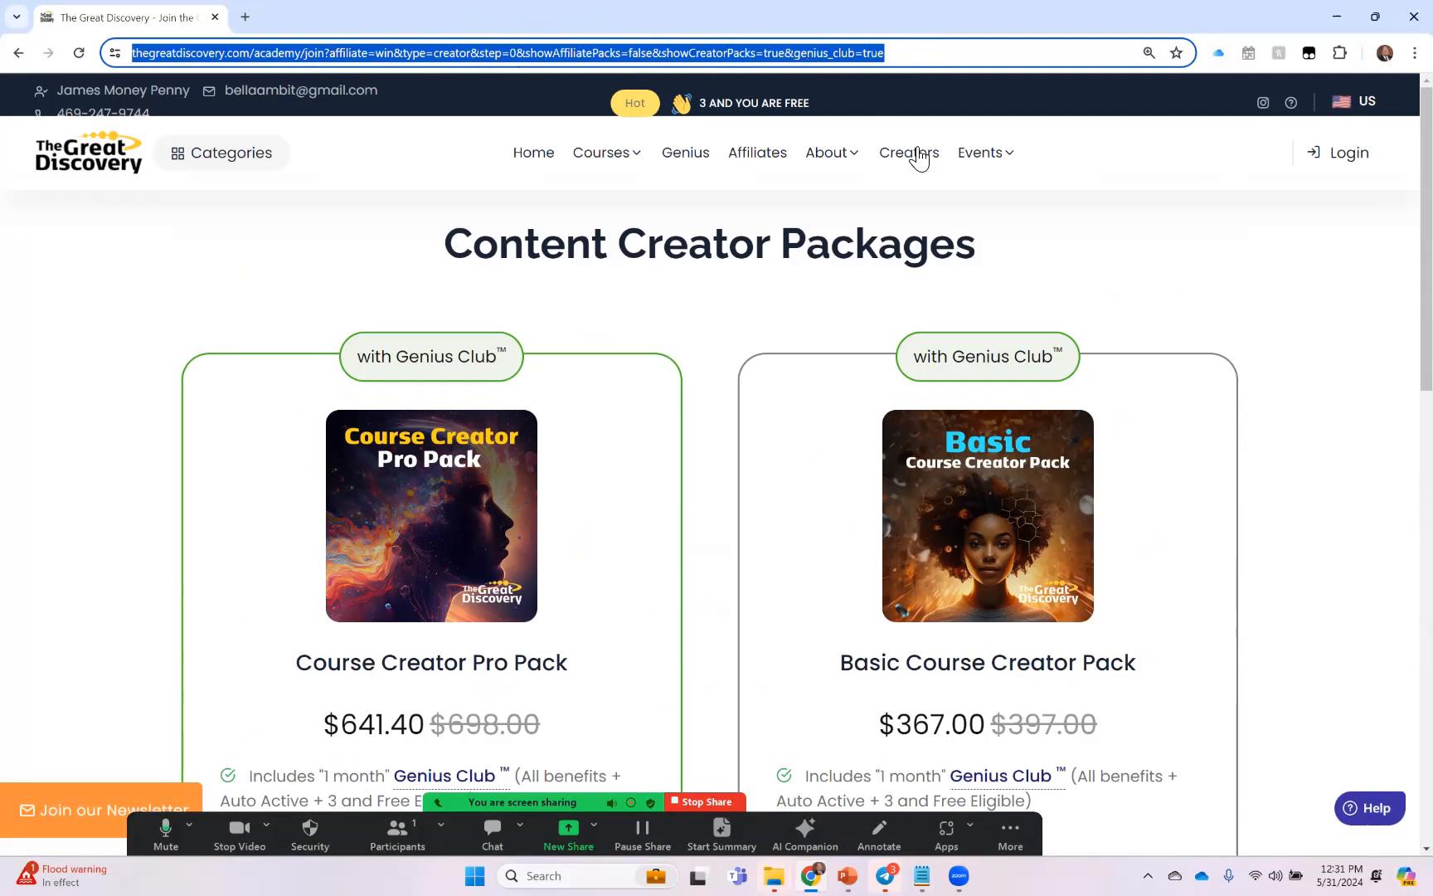
Check the win affiliate code in the packages URL and select the whole link for copying.
{"action": "left_click", "coordinate": [379, 52]}
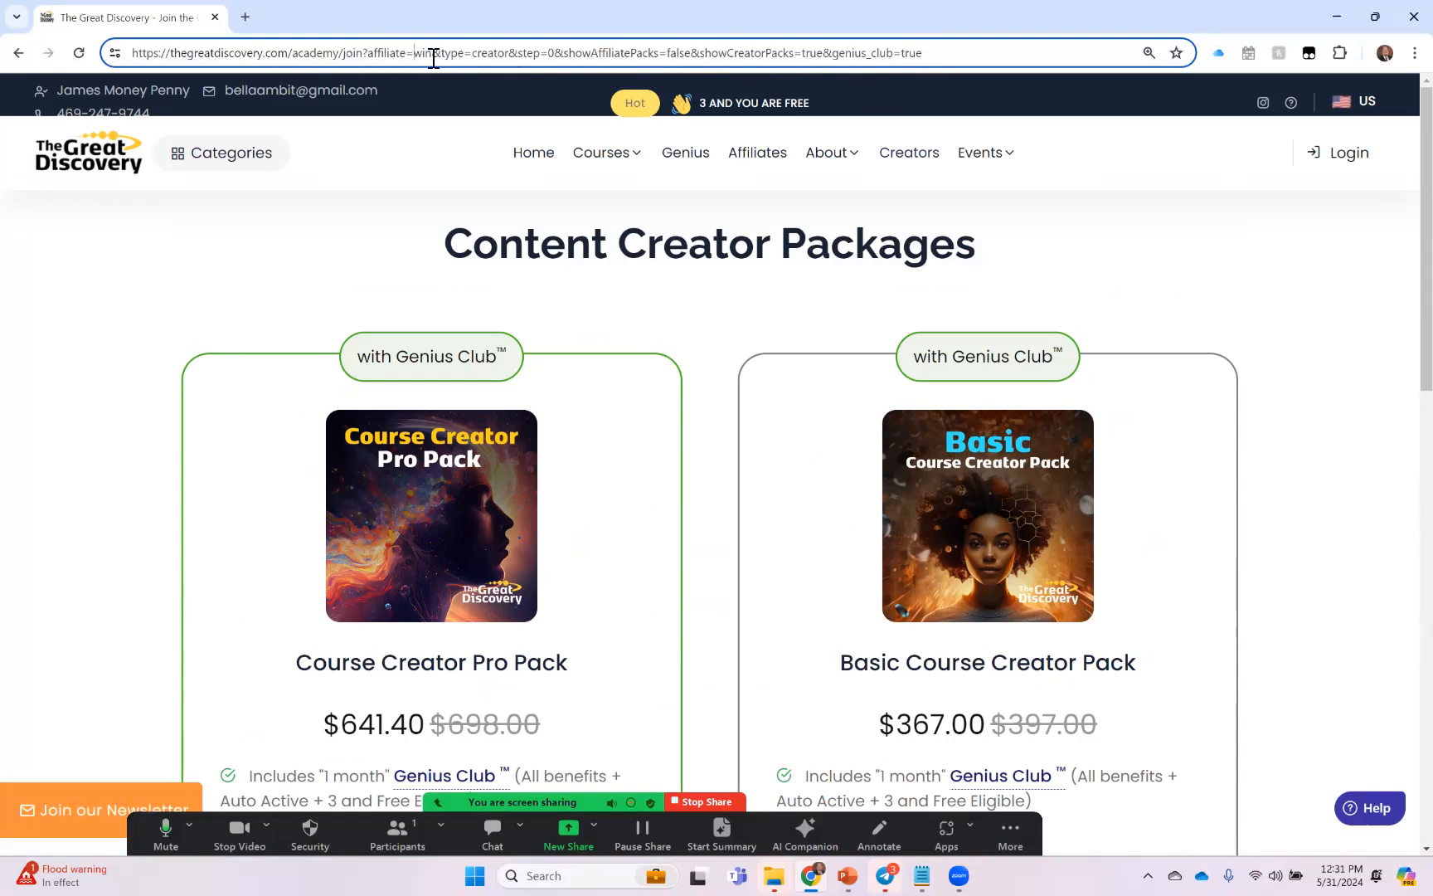
{"action": "double_click", "coordinate": [423, 62]}
{"action": "left_click_drag", "start_coordinate": [955, 63], "coordinate": [0, 34]}
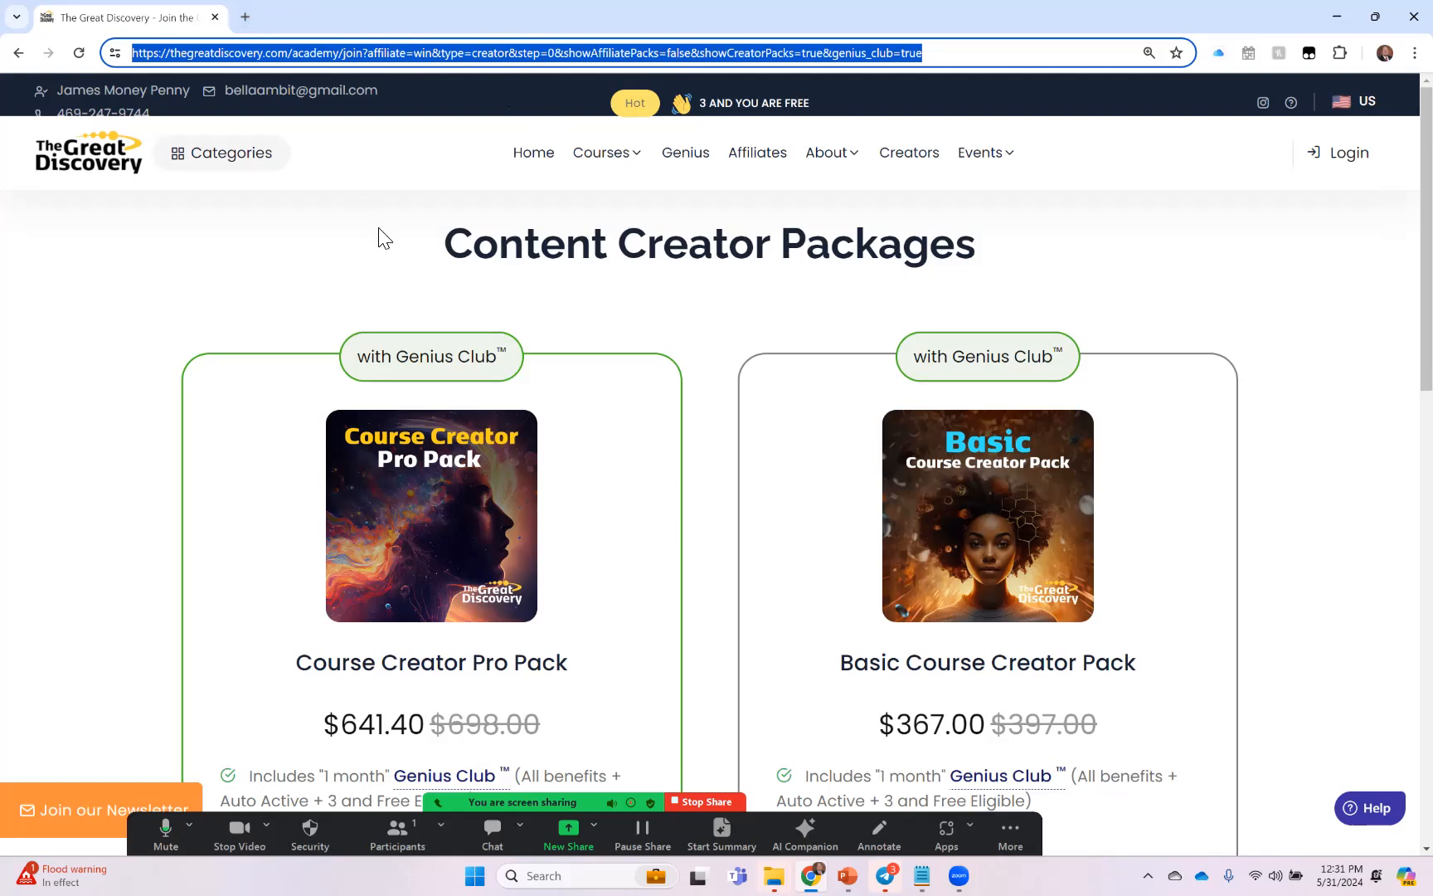
Load the pasted affiliate-coded packages link in a new browser tab.
{"action": "left_click", "coordinate": [245, 18]}
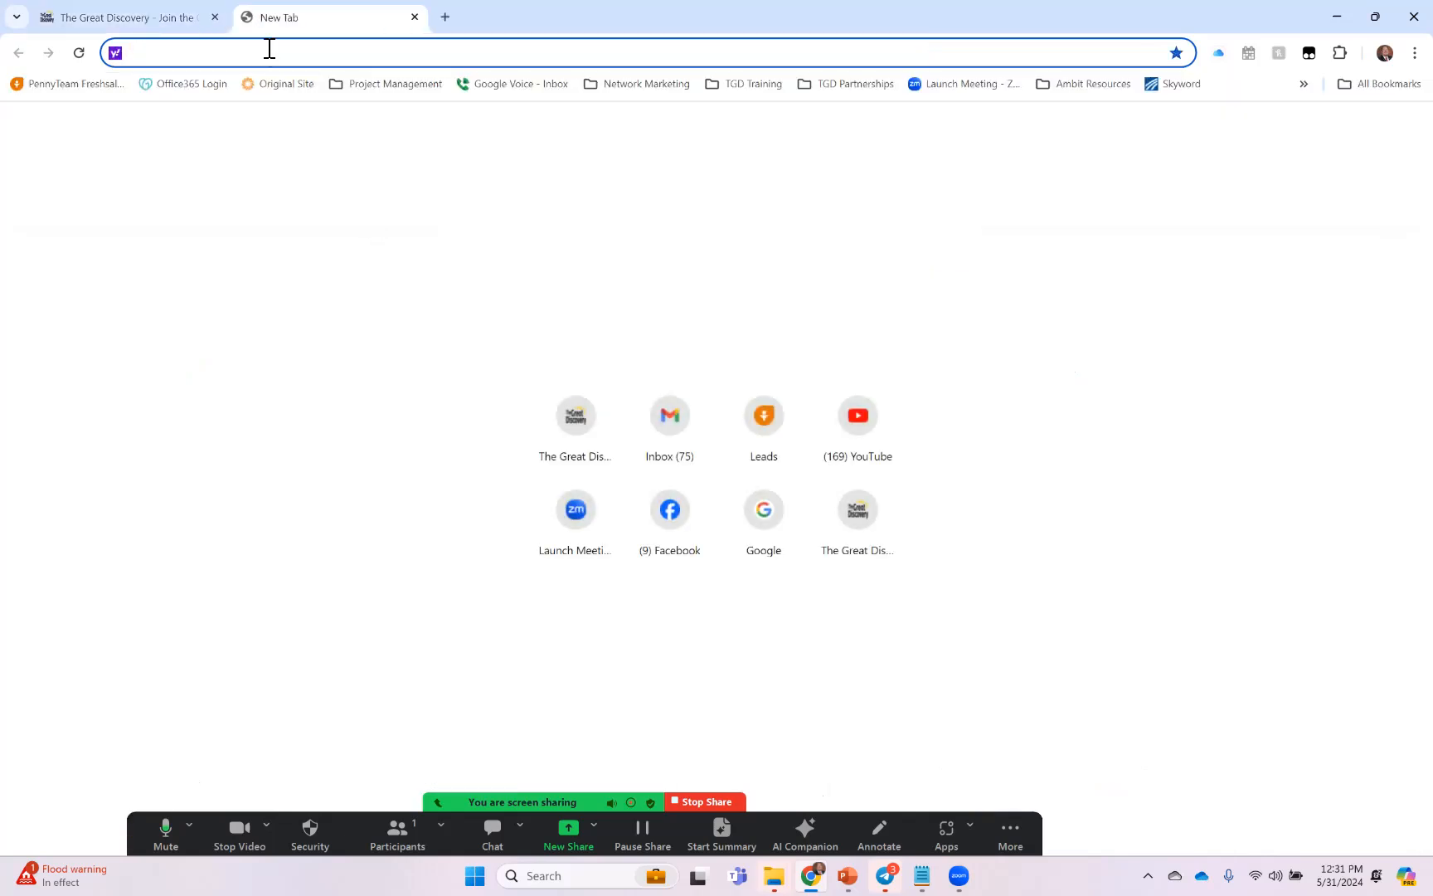
{"action": "type", "text": "https://thegreatdiscovery.com/academy/join?affiliate=win&type=creator&step=0&showAffiliatePacks=false&showCreatorPacks=true&genius_club=true"}
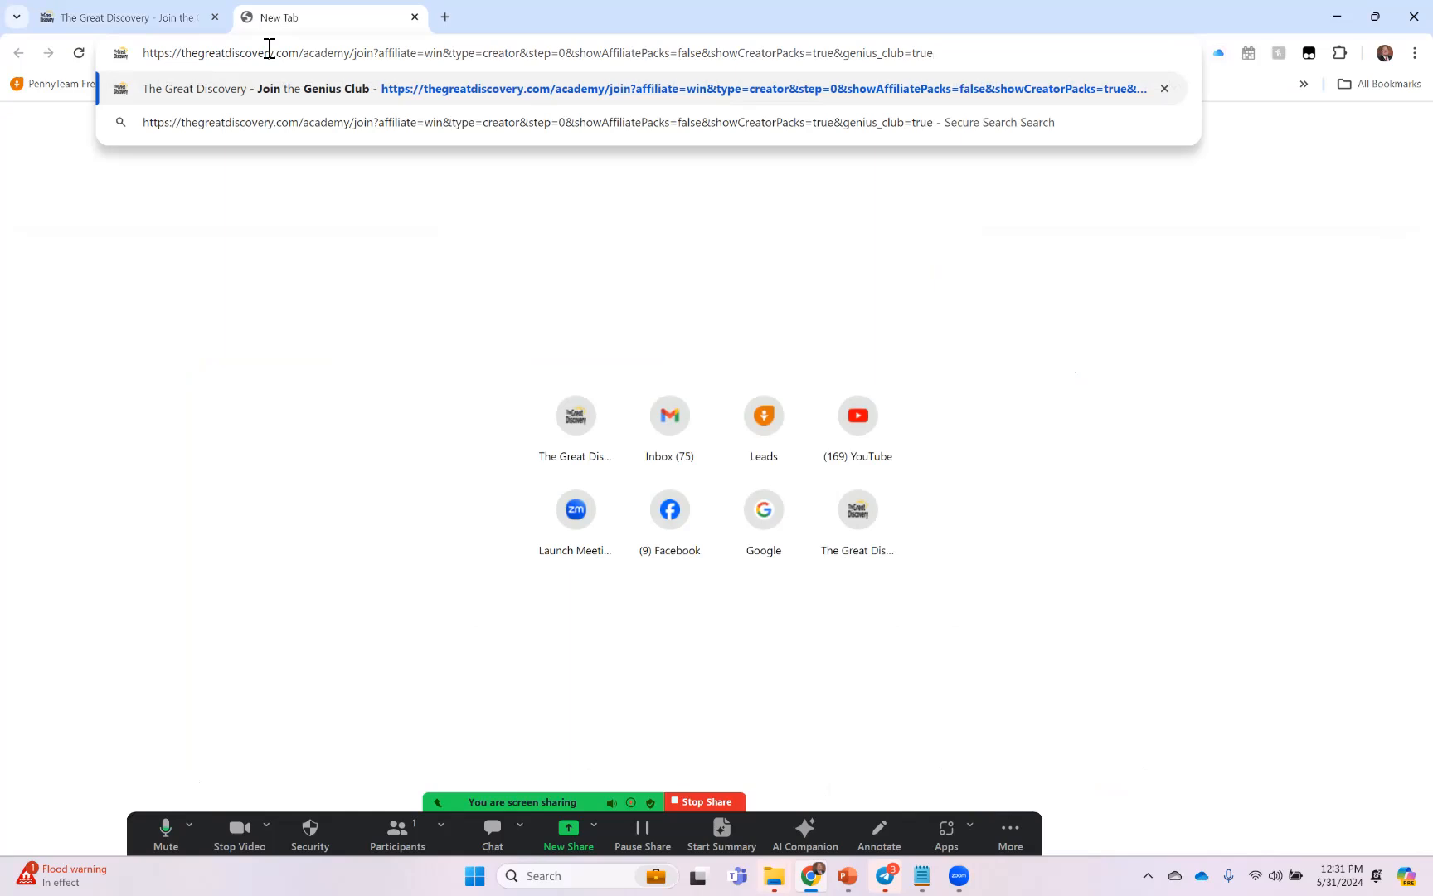
{"action": "key", "text": "Return"}
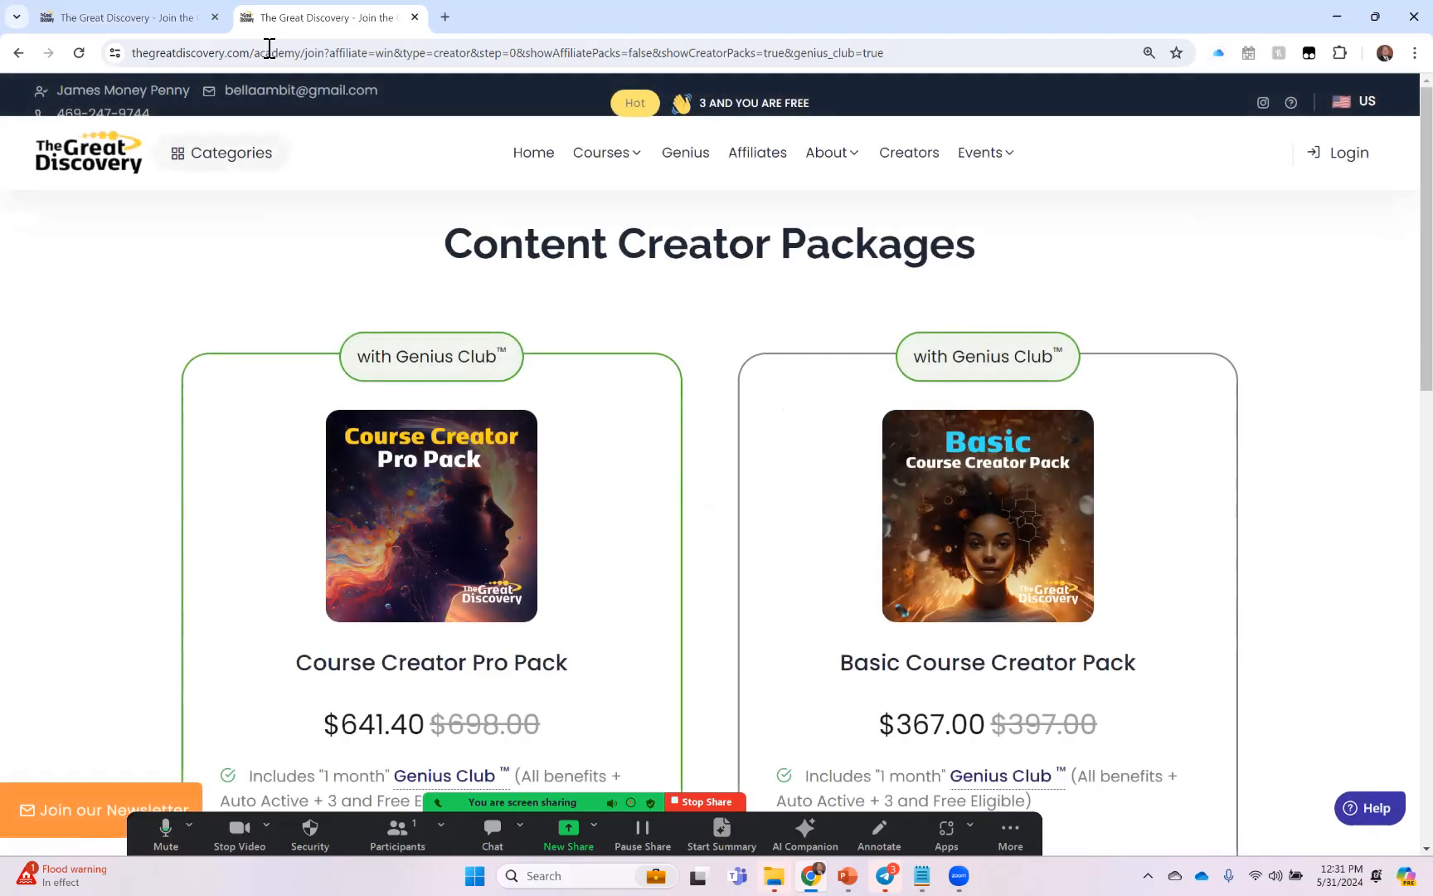
{"action": "mouse_move", "coordinate": [223, 152]}
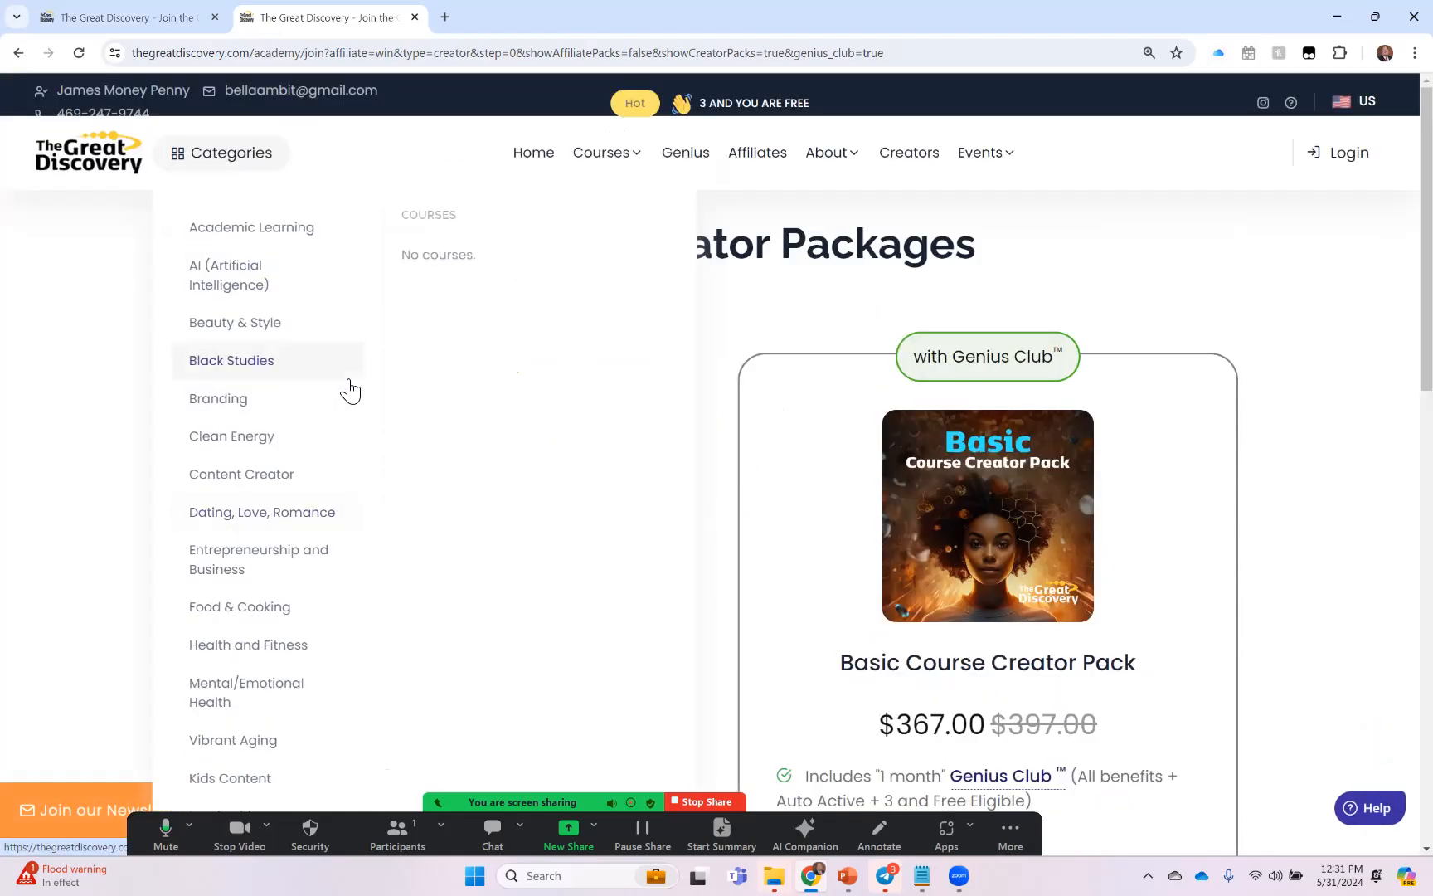
{"action": "left_click", "coordinate": [391, 59]}
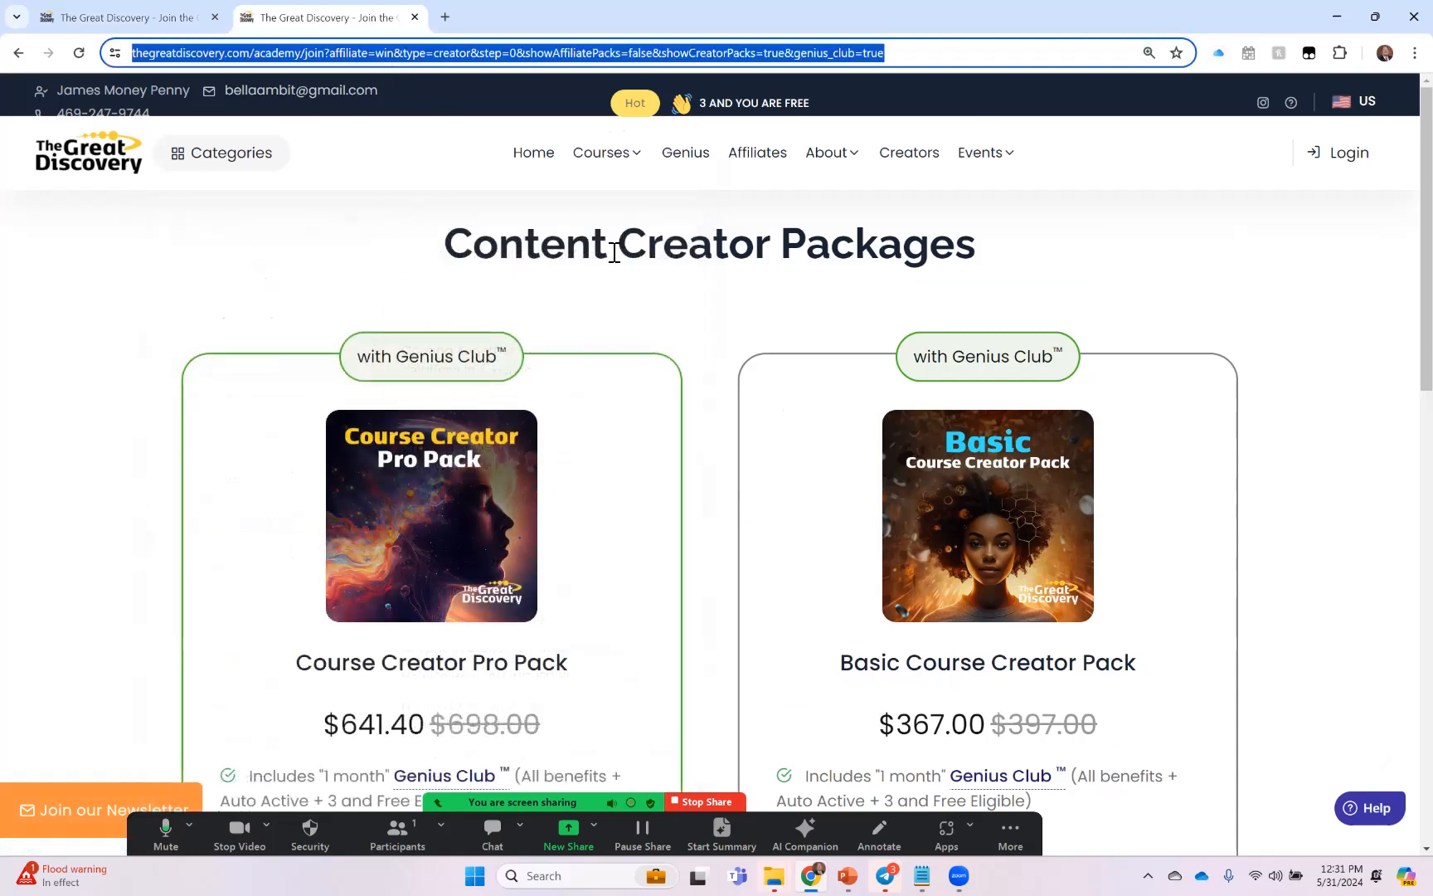
{"action": "scroll", "coordinate": [614, 253], "scroll_direction": "down", "scroll_amount": 1}
{"action": "scroll", "coordinate": [613, 253], "scroll_direction": "down", "scroll_amount": 1}
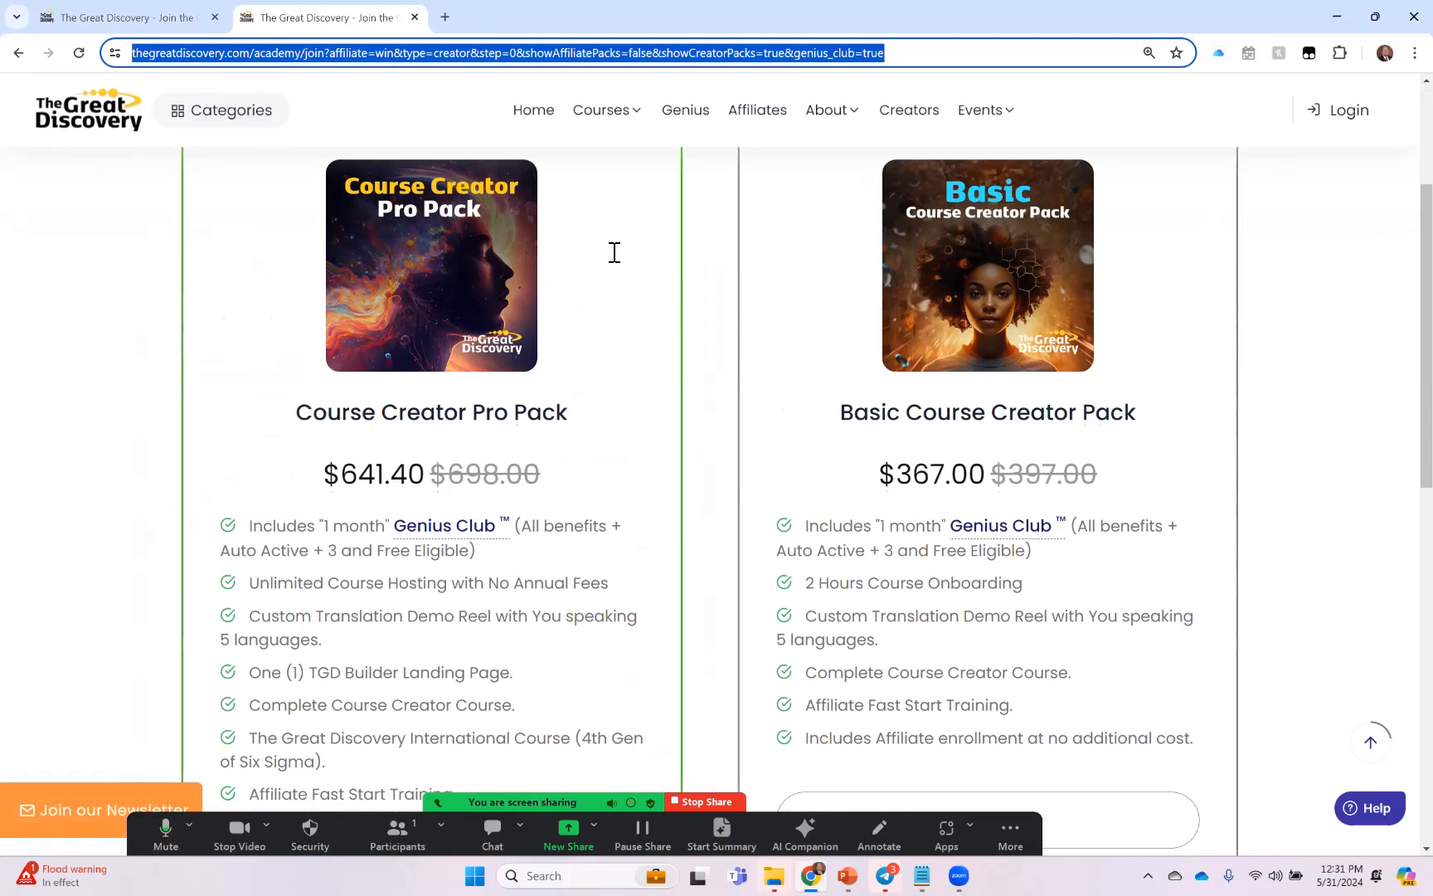
{"action": "scroll", "coordinate": [614, 253], "scroll_direction": "down", "scroll_amount": 3}
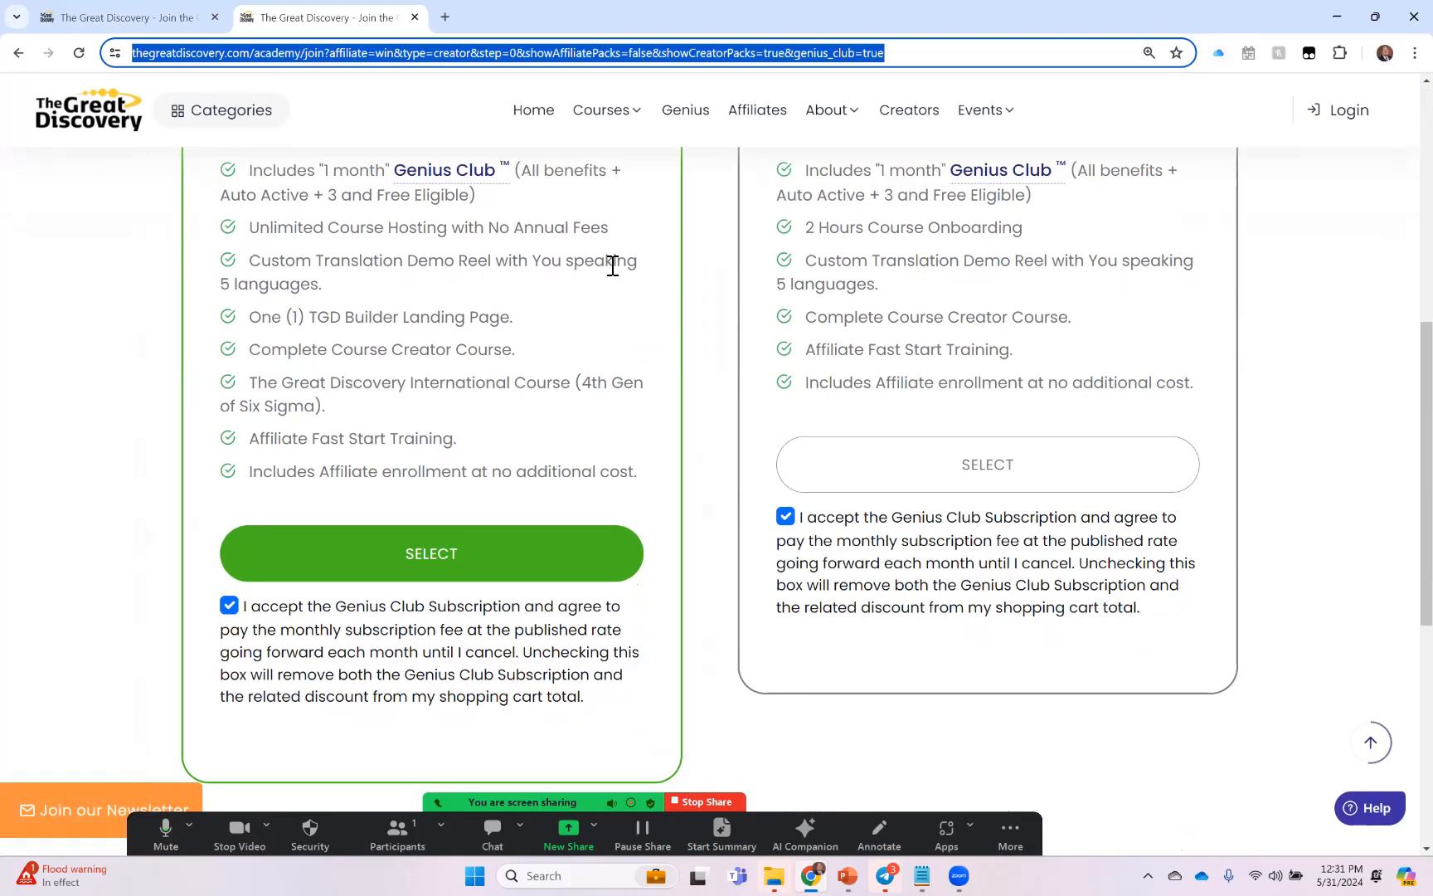
{"action": "scroll", "coordinate": [623, 327], "scroll_direction": "up", "scroll_amount": 3}
{"action": "scroll", "coordinate": [623, 327], "scroll_direction": "down", "scroll_amount": 2}
{"action": "scroll", "coordinate": [622, 328], "scroll_direction": "down", "scroll_amount": 1}
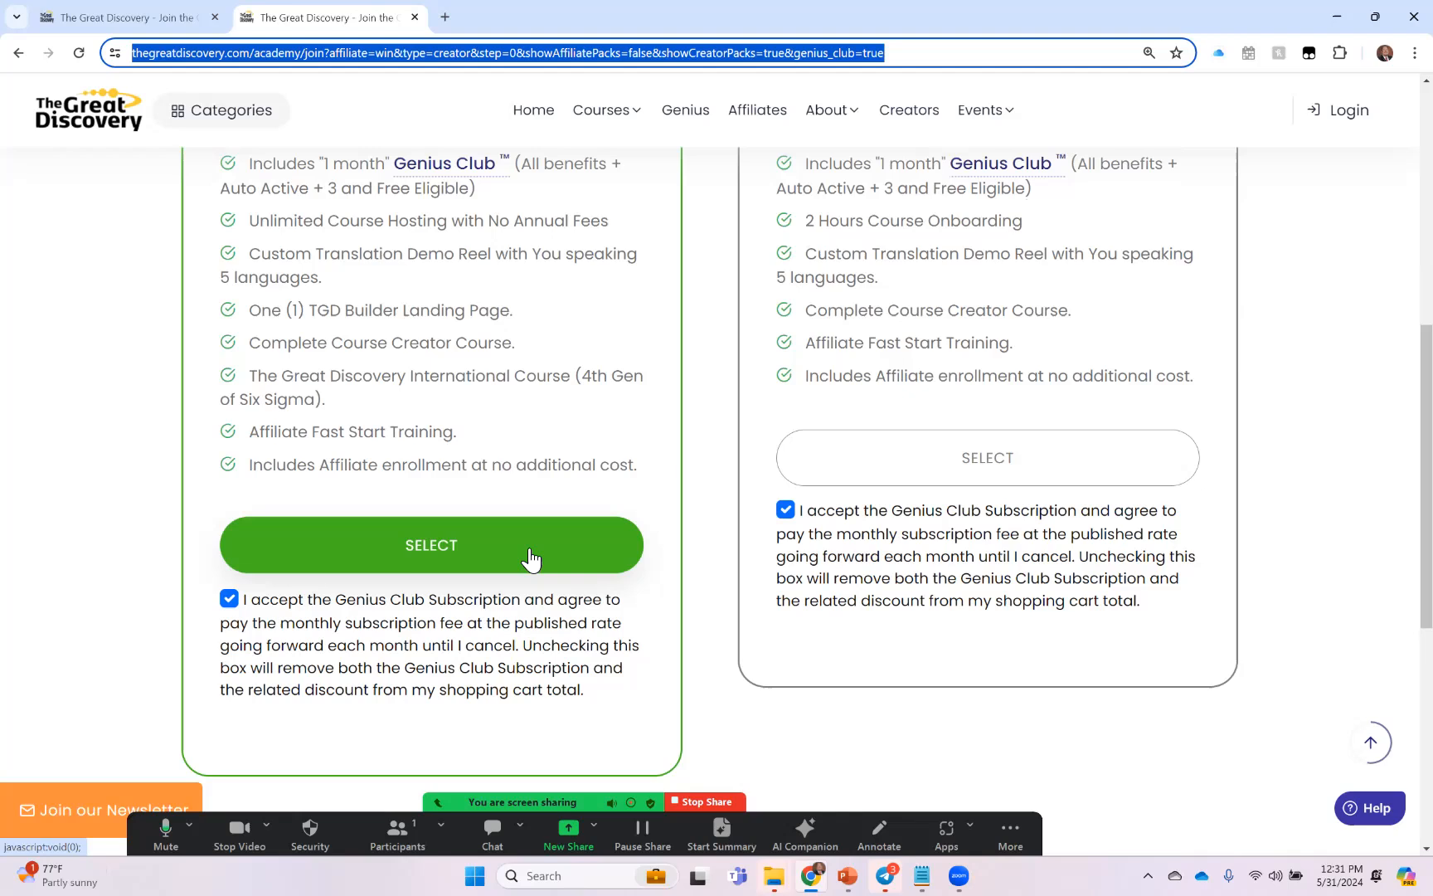
Add the Course Creator Pro Pack to the cart and compare the cart tab with the packages tab.
{"action": "left_click", "coordinate": [531, 561]}
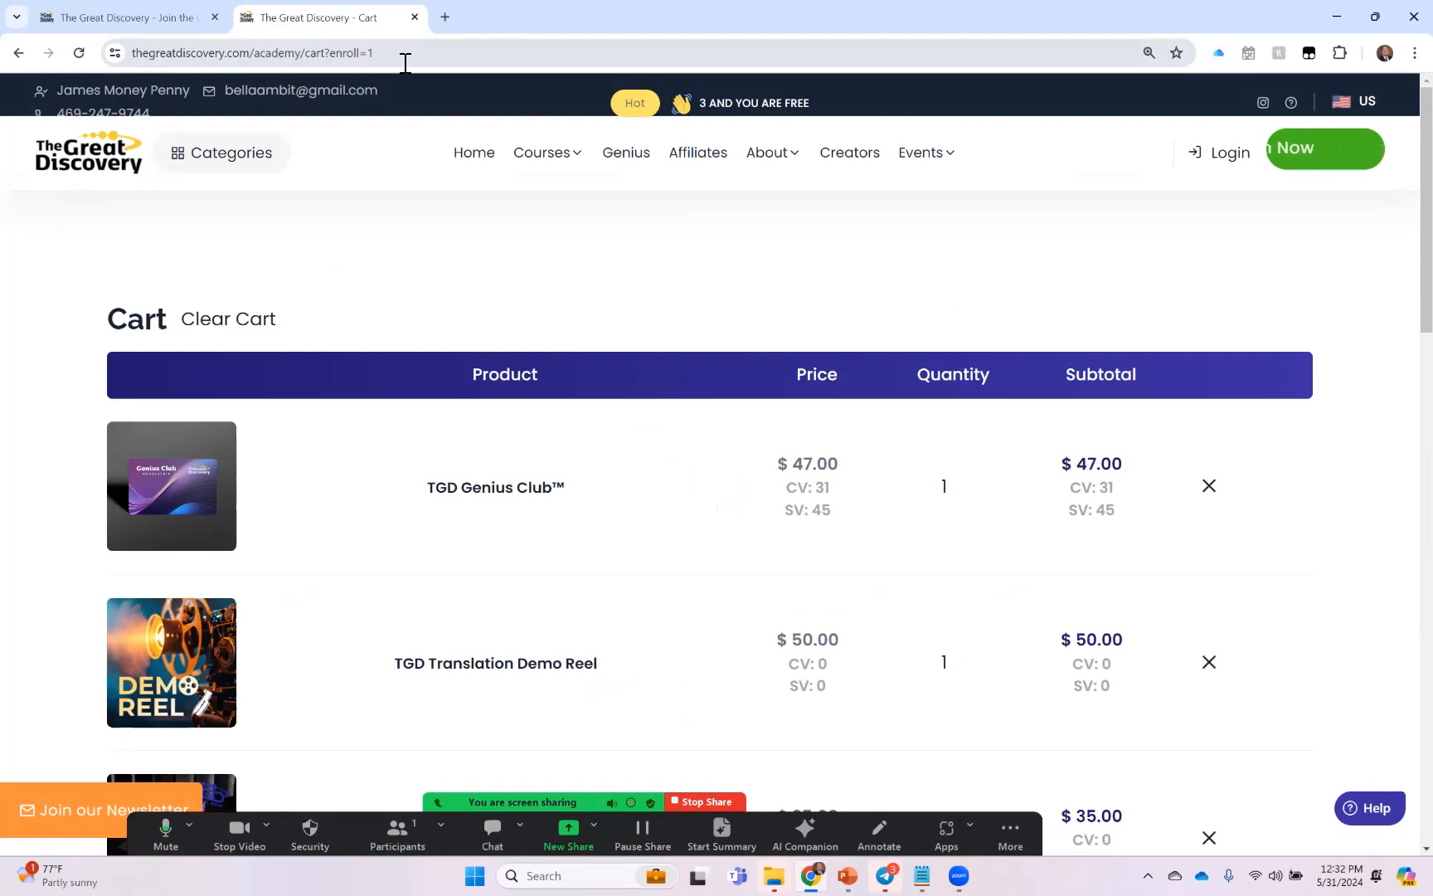
{"action": "left_click_drag", "start_coordinate": [404, 59], "coordinate": [108, 59]}
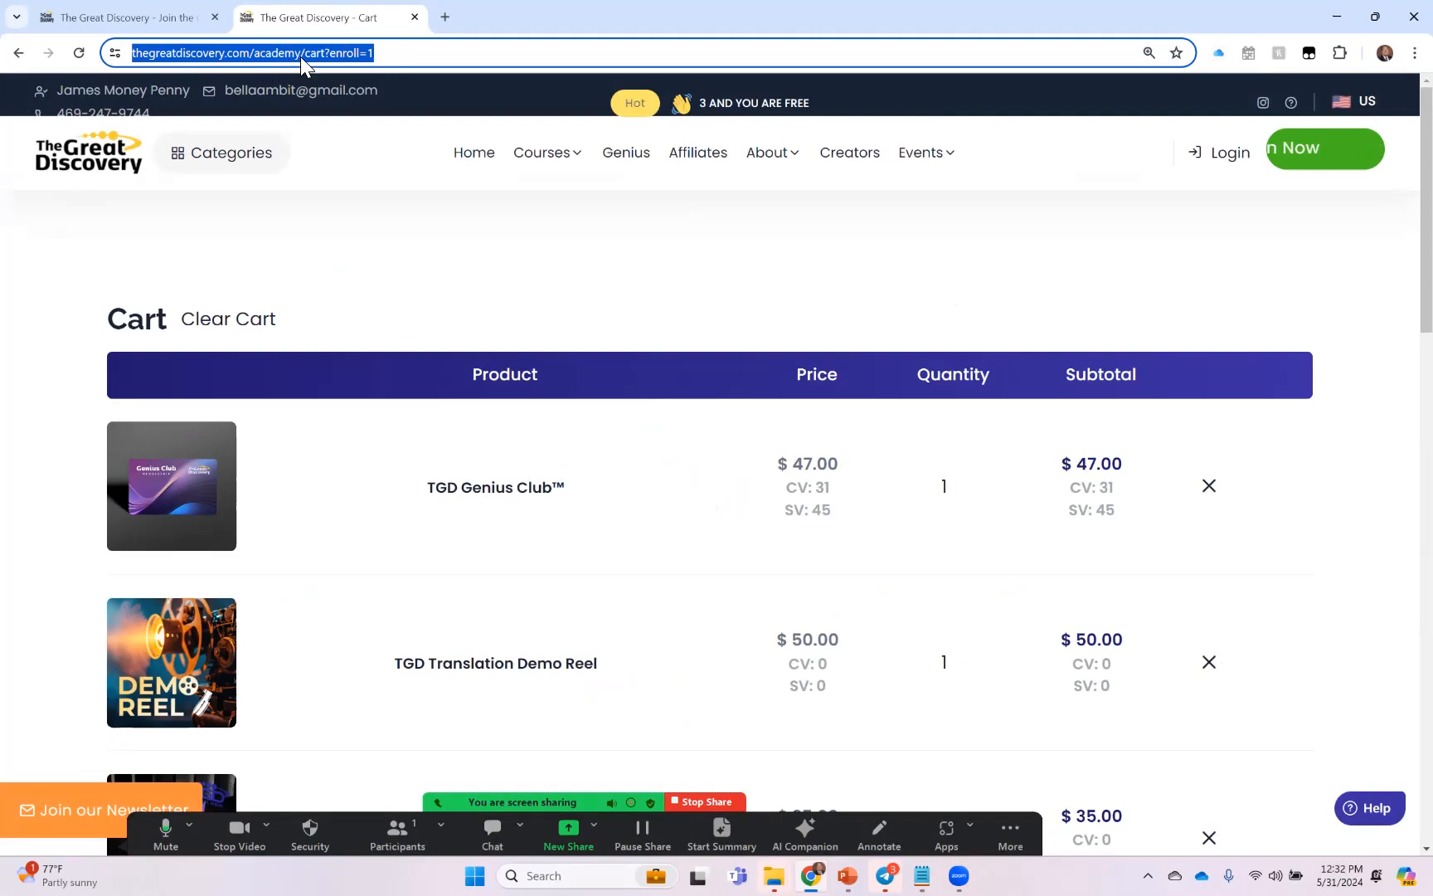
{"action": "left_click", "coordinate": [151, 16]}
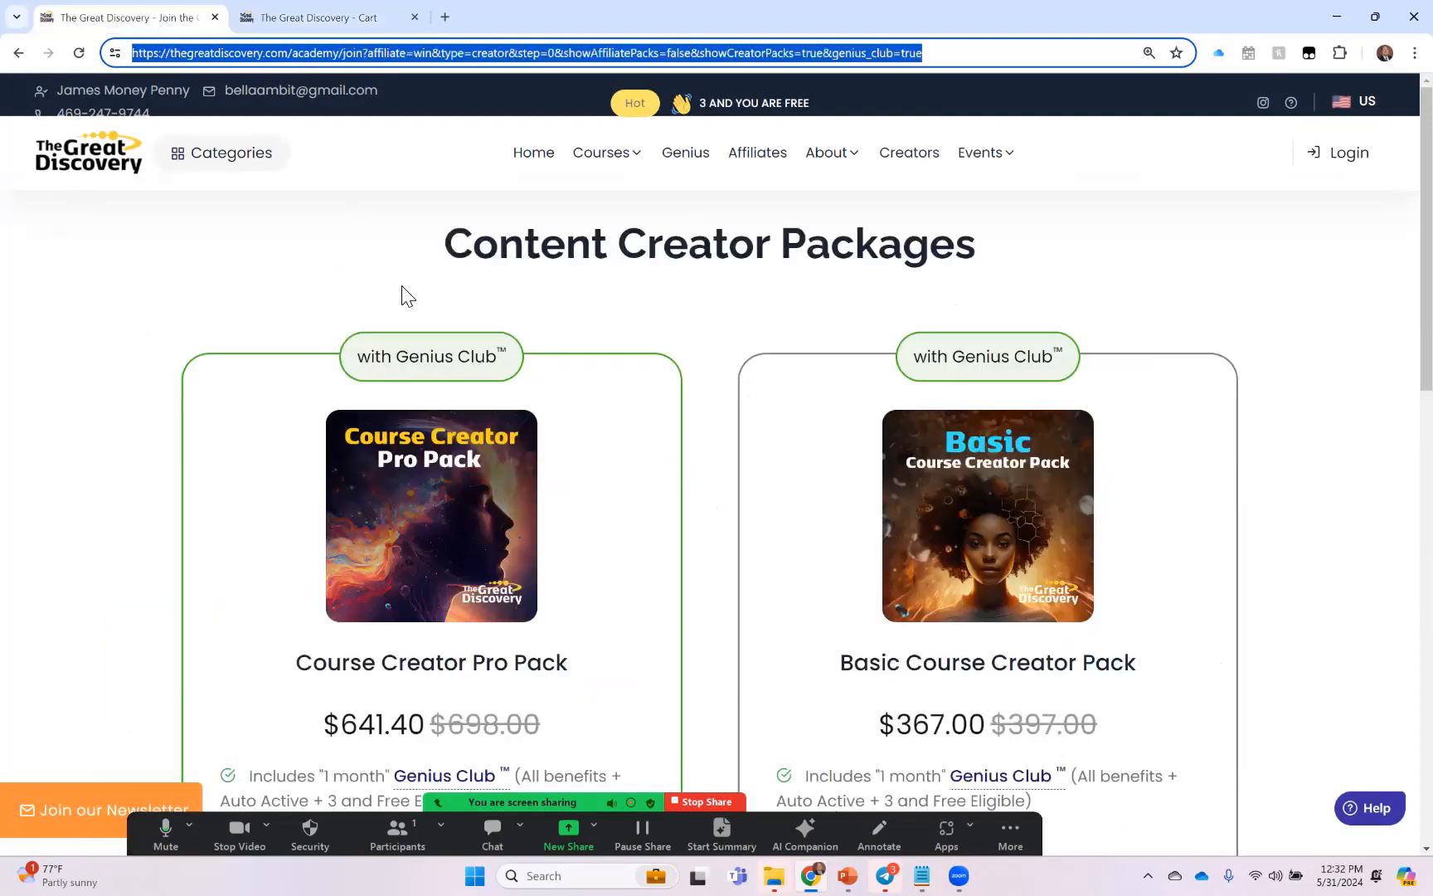
{"action": "scroll", "coordinate": [508, 238], "scroll_direction": "down", "scroll_amount": 5}
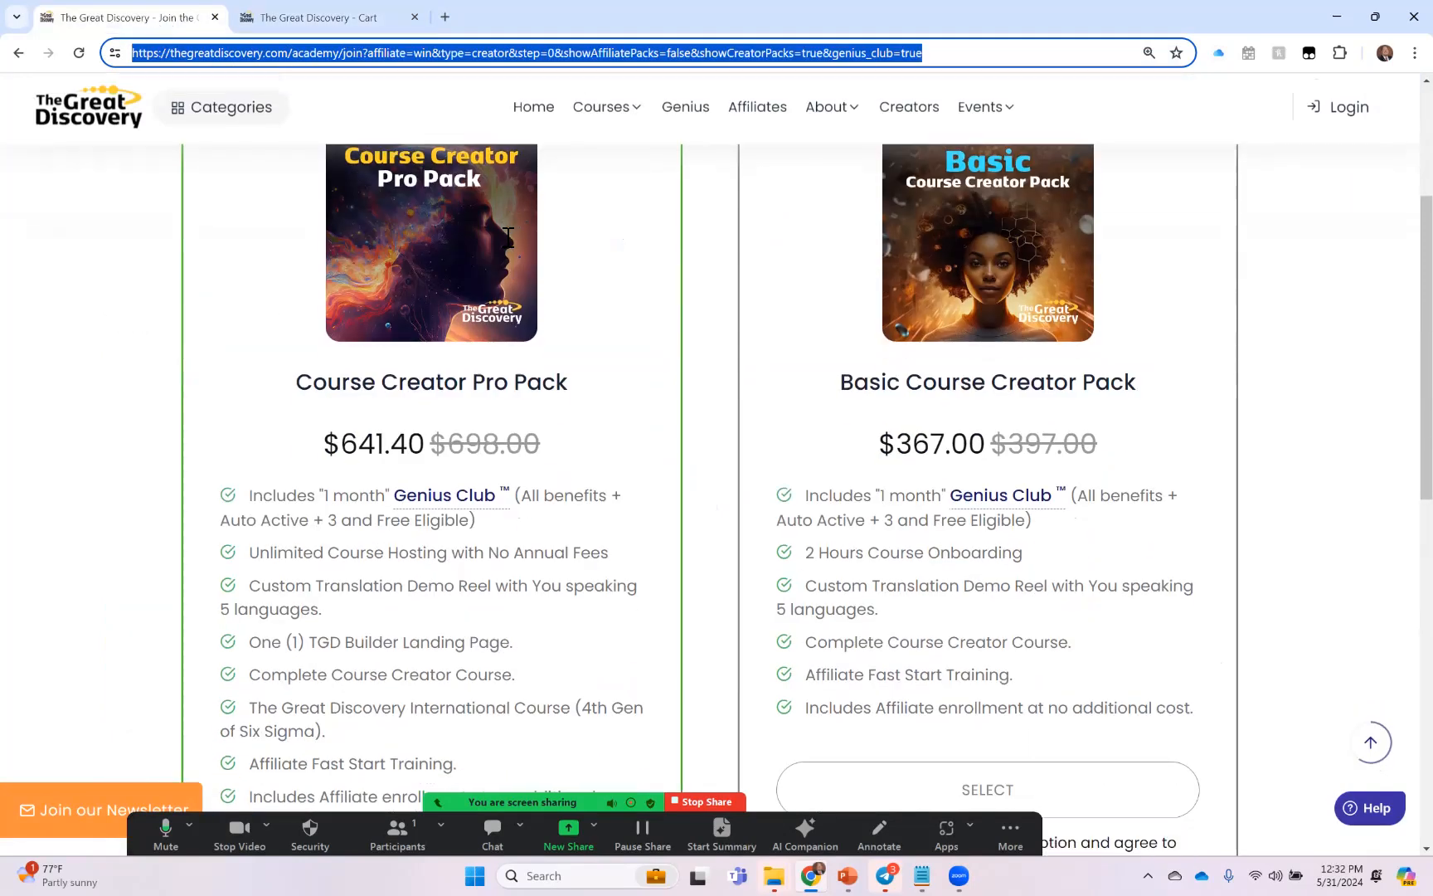
{"action": "scroll", "coordinate": [507, 239], "scroll_direction": "up", "scroll_amount": 5}
{"action": "left_click", "coordinate": [366, 13]}
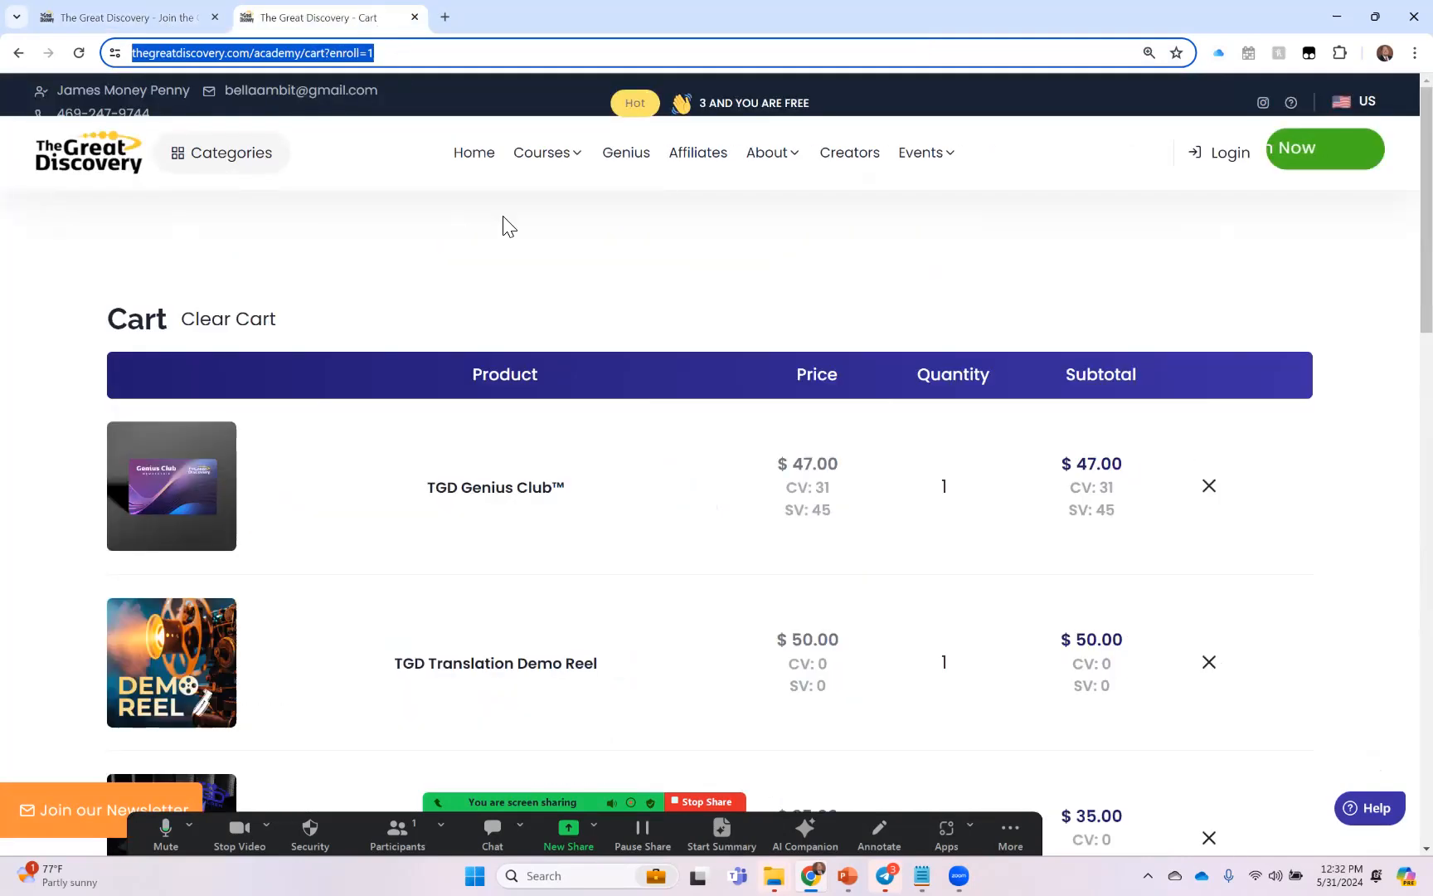
{"action": "scroll", "coordinate": [589, 413], "scroll_direction": "down", "scroll_amount": 1}
{"action": "scroll", "coordinate": [592, 414], "scroll_direction": "down", "scroll_amount": 3}
{"action": "scroll", "coordinate": [605, 413], "scroll_direction": "down", "scroll_amount": 3}
{"action": "scroll", "coordinate": [593, 413], "scroll_direction": "up", "scroll_amount": 7}
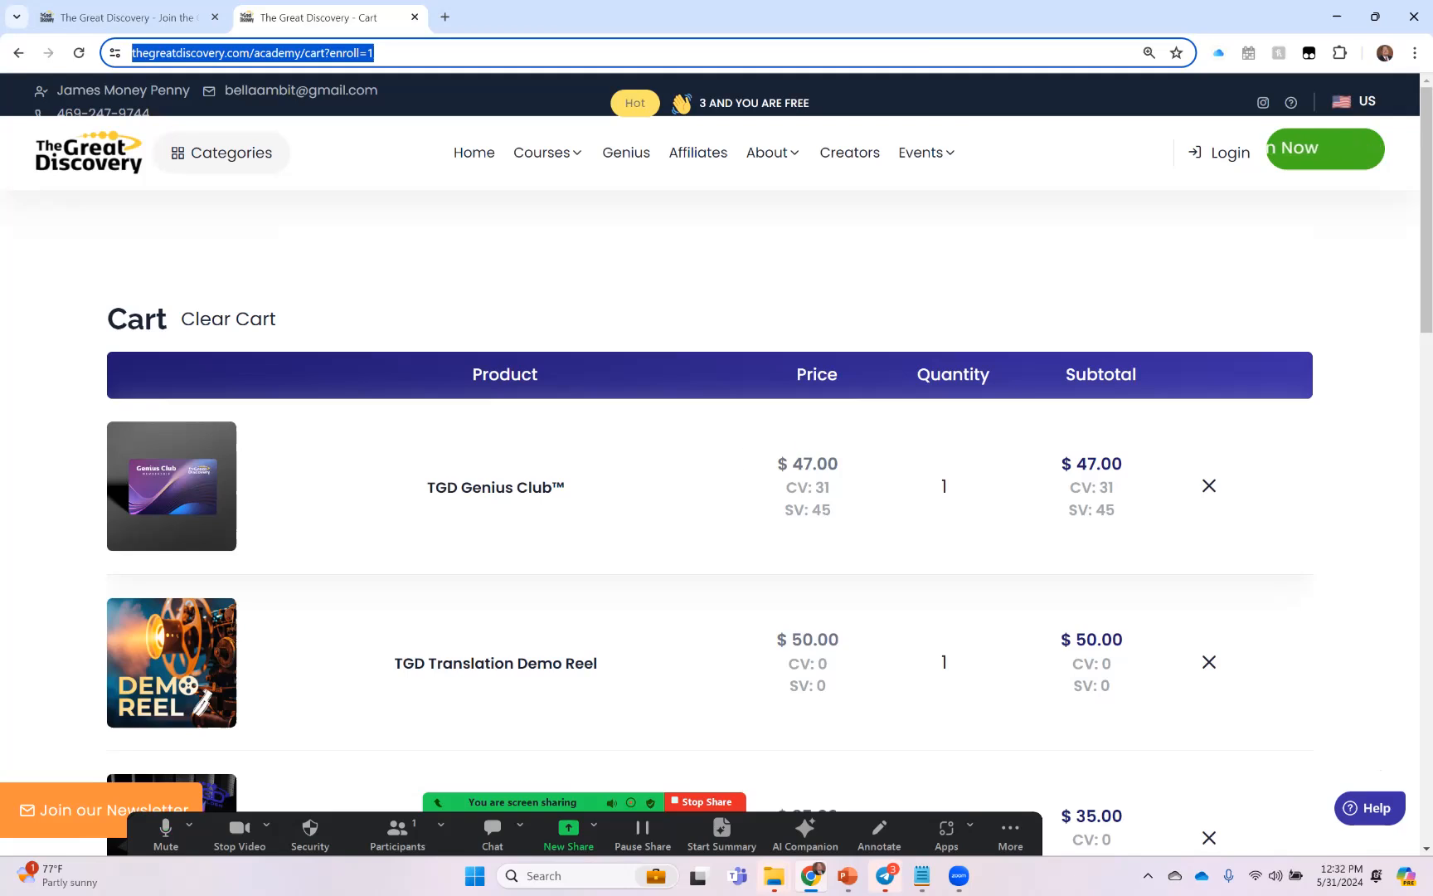
{"action": "scroll", "coordinate": [798, 460], "scroll_direction": "down", "scroll_amount": 1}
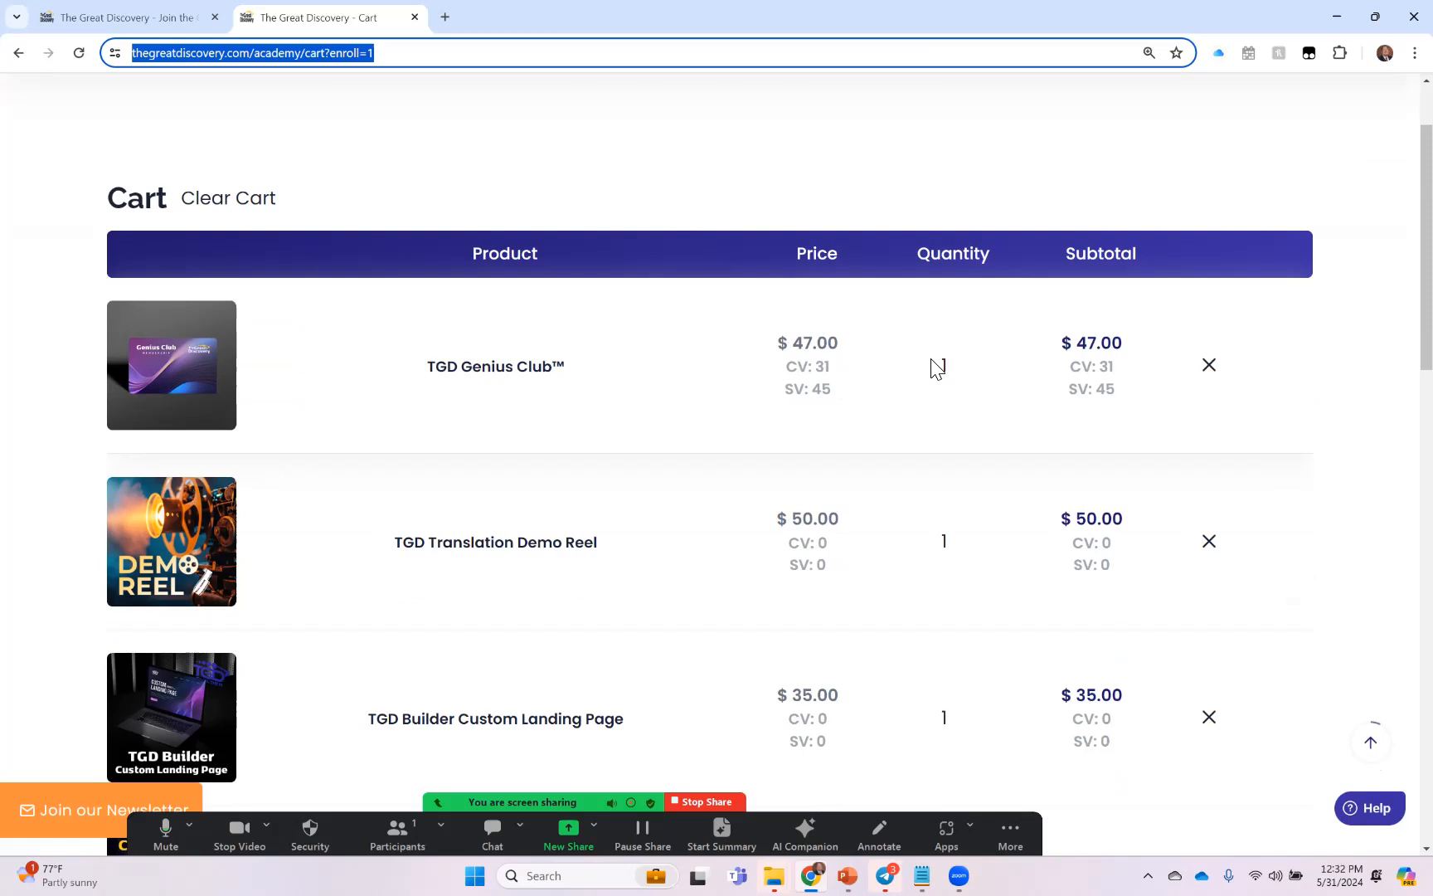
{"action": "scroll", "coordinate": [938, 370], "scroll_direction": "down", "scroll_amount": 1}
{"action": "scroll", "coordinate": [937, 369], "scroll_direction": "down", "scroll_amount": 2}
{"action": "scroll", "coordinate": [937, 370], "scroll_direction": "down", "scroll_amount": 1}
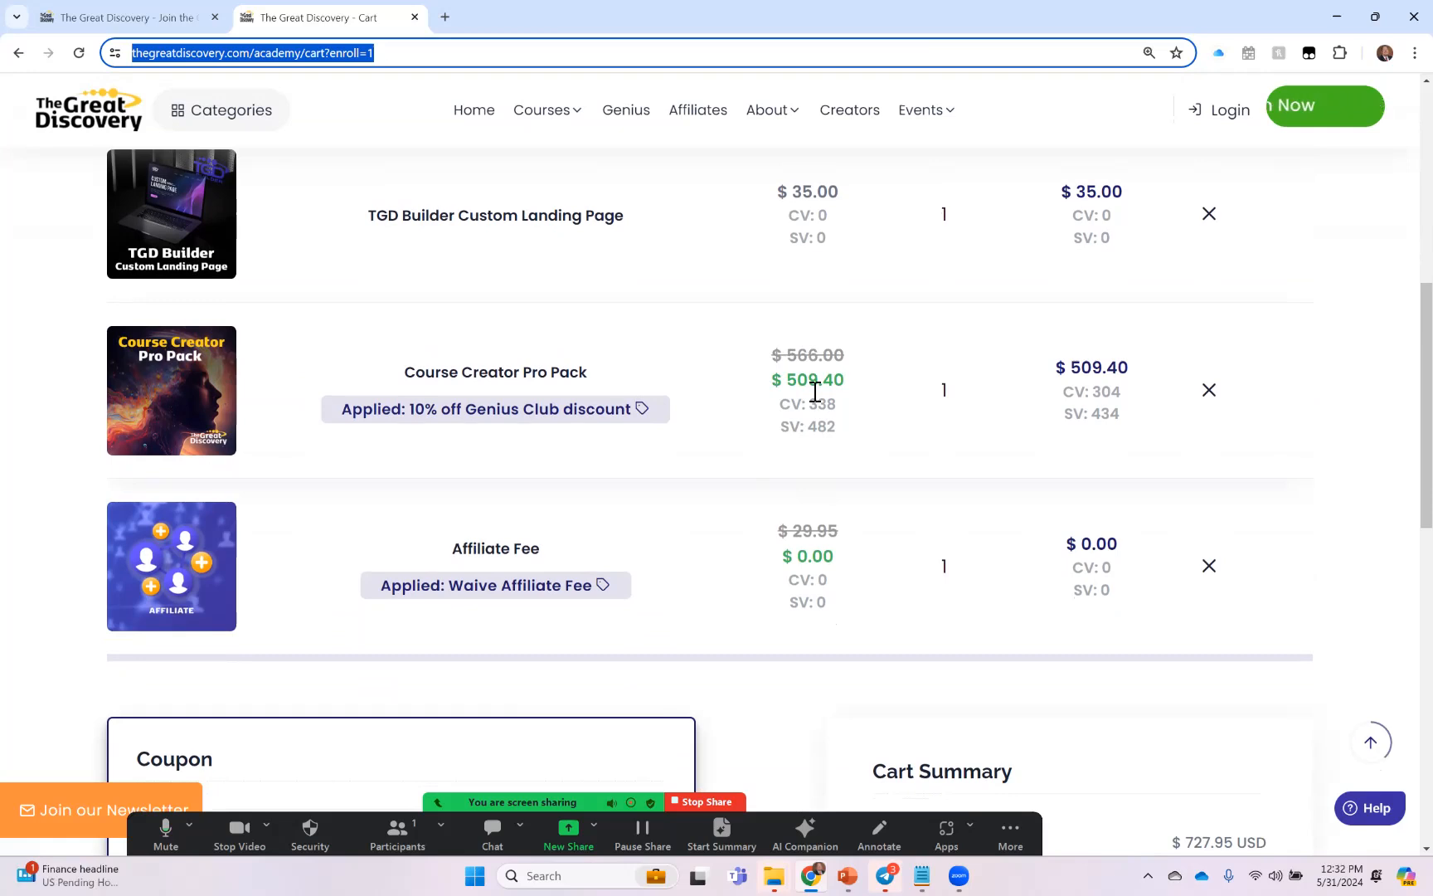
{"action": "scroll", "coordinate": [815, 391], "scroll_direction": "up", "scroll_amount": 1}
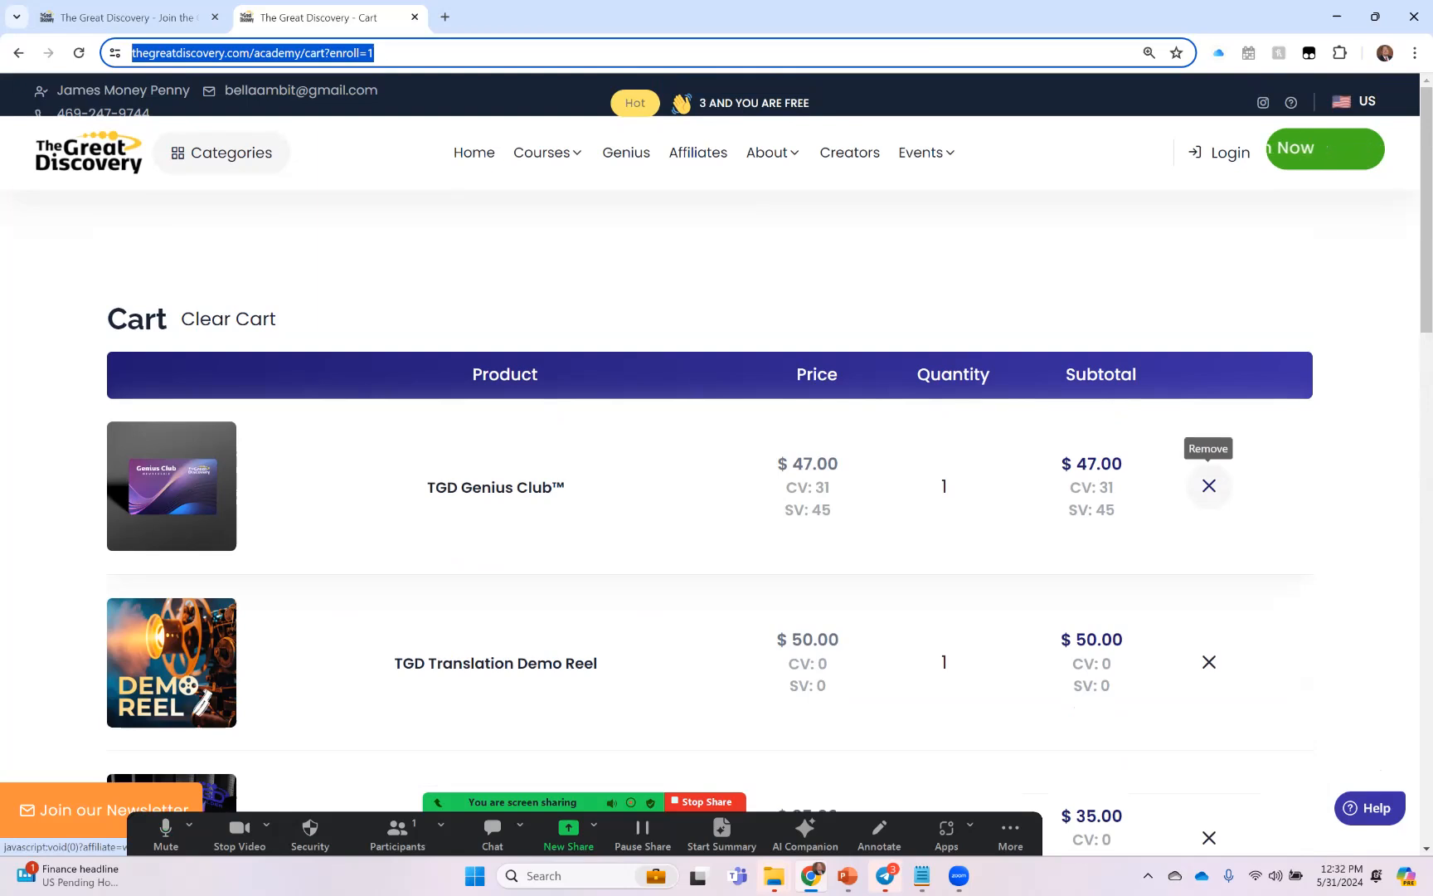
{"action": "scroll", "coordinate": [718, 465], "scroll_direction": "down", "scroll_amount": 3}
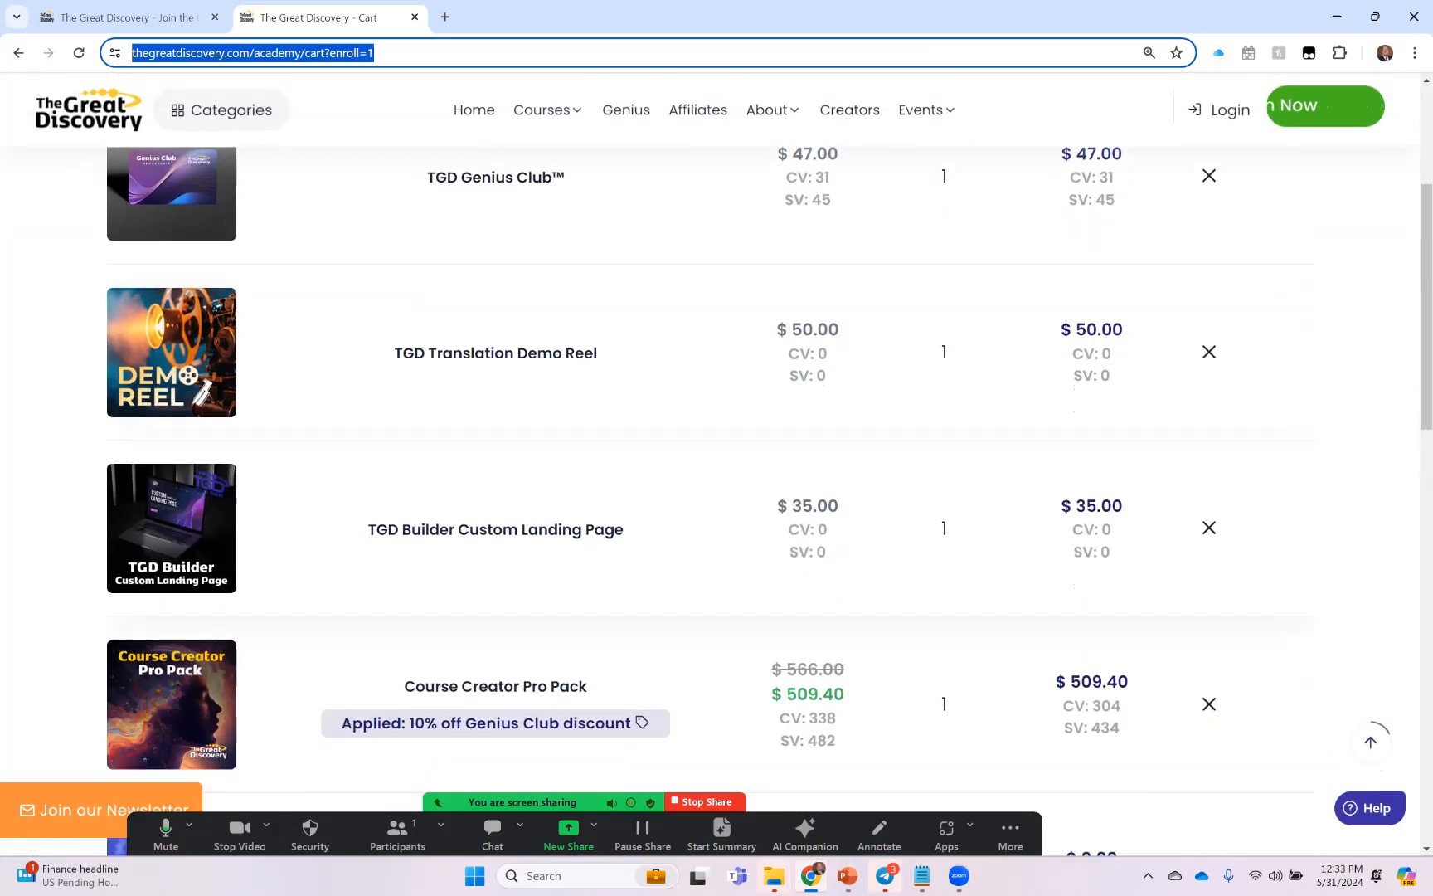
{"action": "scroll", "coordinate": [717, 465], "scroll_direction": "down", "scroll_amount": 1}
{"action": "scroll", "coordinate": [717, 465], "scroll_direction": "down", "scroll_amount": 2}
{"action": "scroll", "coordinate": [717, 464], "scroll_direction": "down", "scroll_amount": 2}
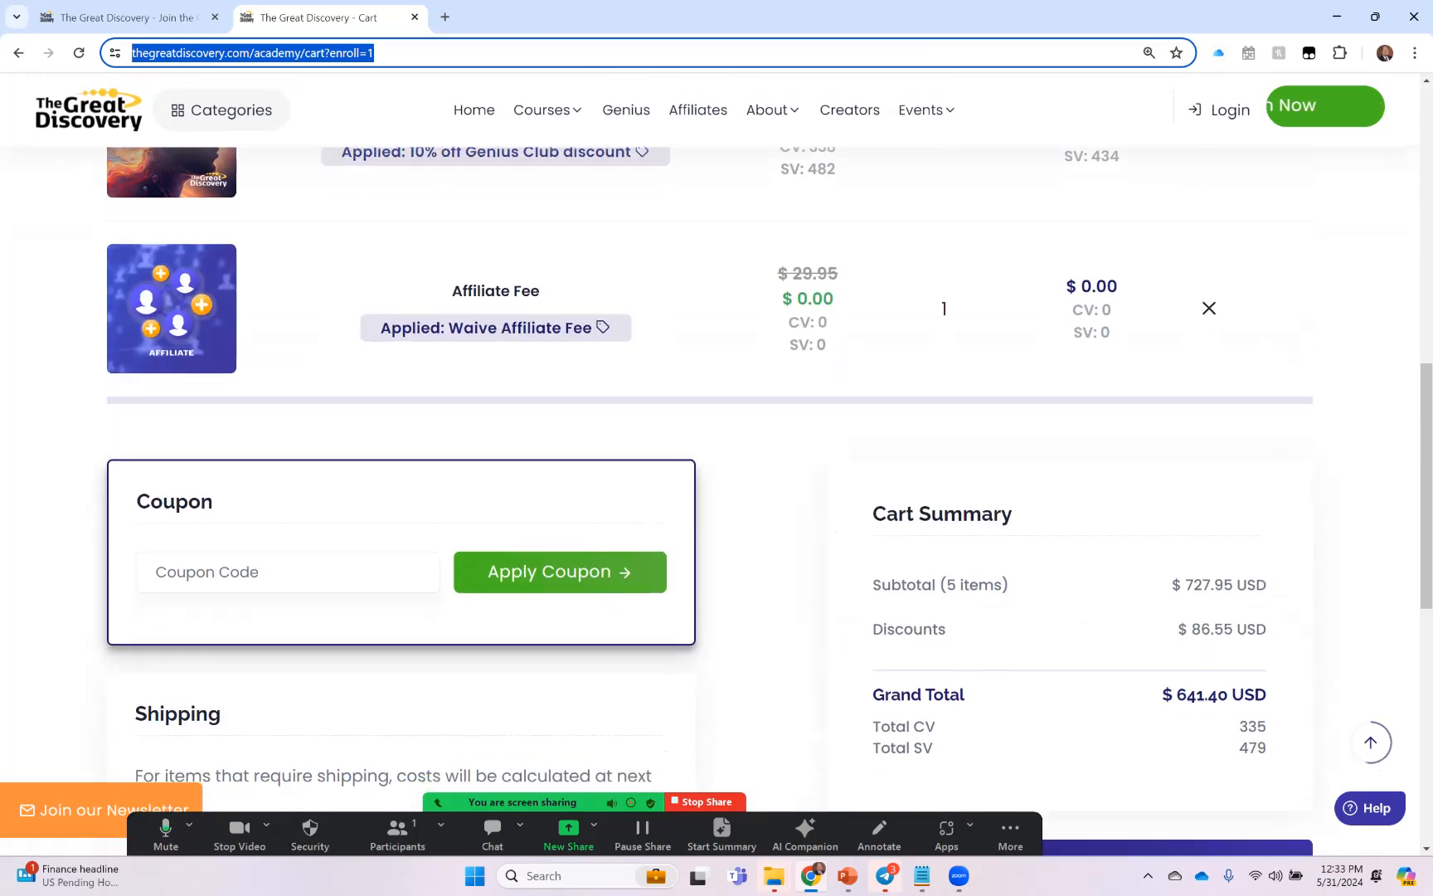
{"action": "scroll", "coordinate": [716, 465], "scroll_direction": "down", "scroll_amount": 1}
{"action": "scroll", "coordinate": [717, 465], "scroll_direction": "down", "scroll_amount": 1}
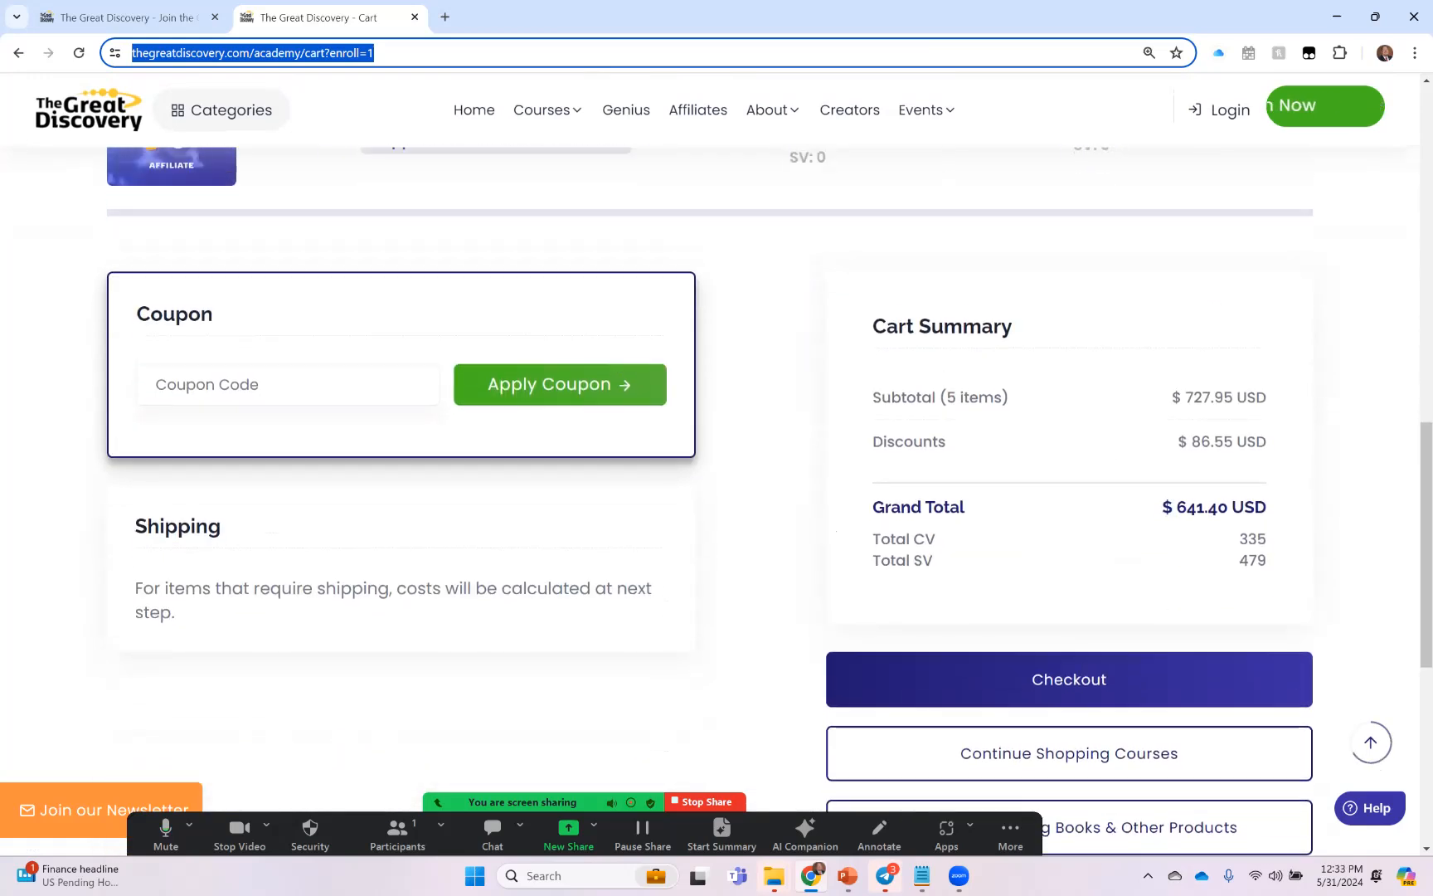
{"action": "scroll", "coordinate": [881, 386], "scroll_direction": "up", "scroll_amount": 2}
{"action": "scroll", "coordinate": [881, 387], "scroll_direction": "up", "scroll_amount": 2}
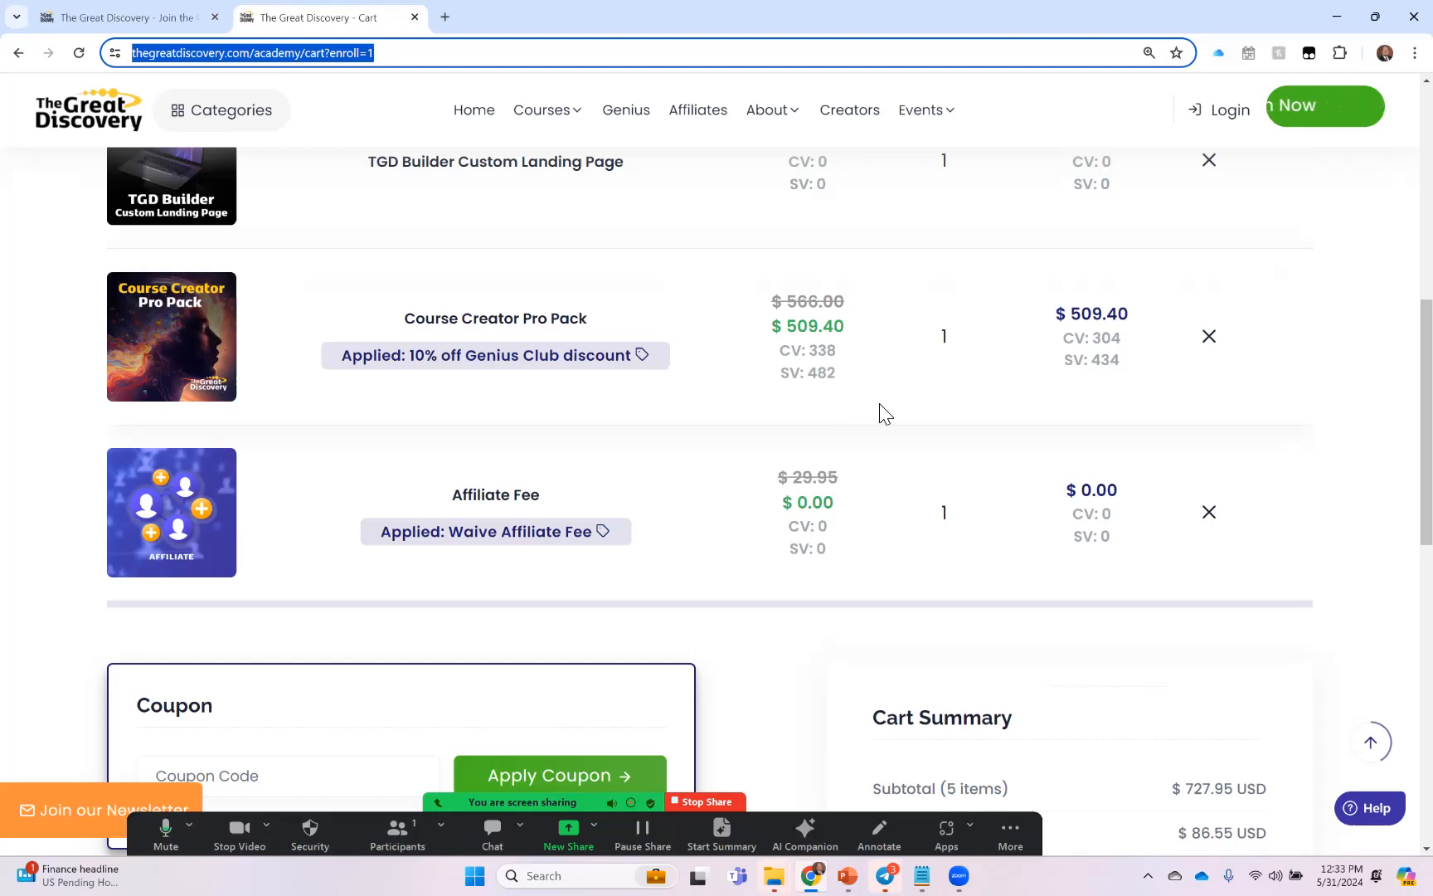
{"action": "scroll", "coordinate": [881, 413], "scroll_direction": "down", "scroll_amount": 2}
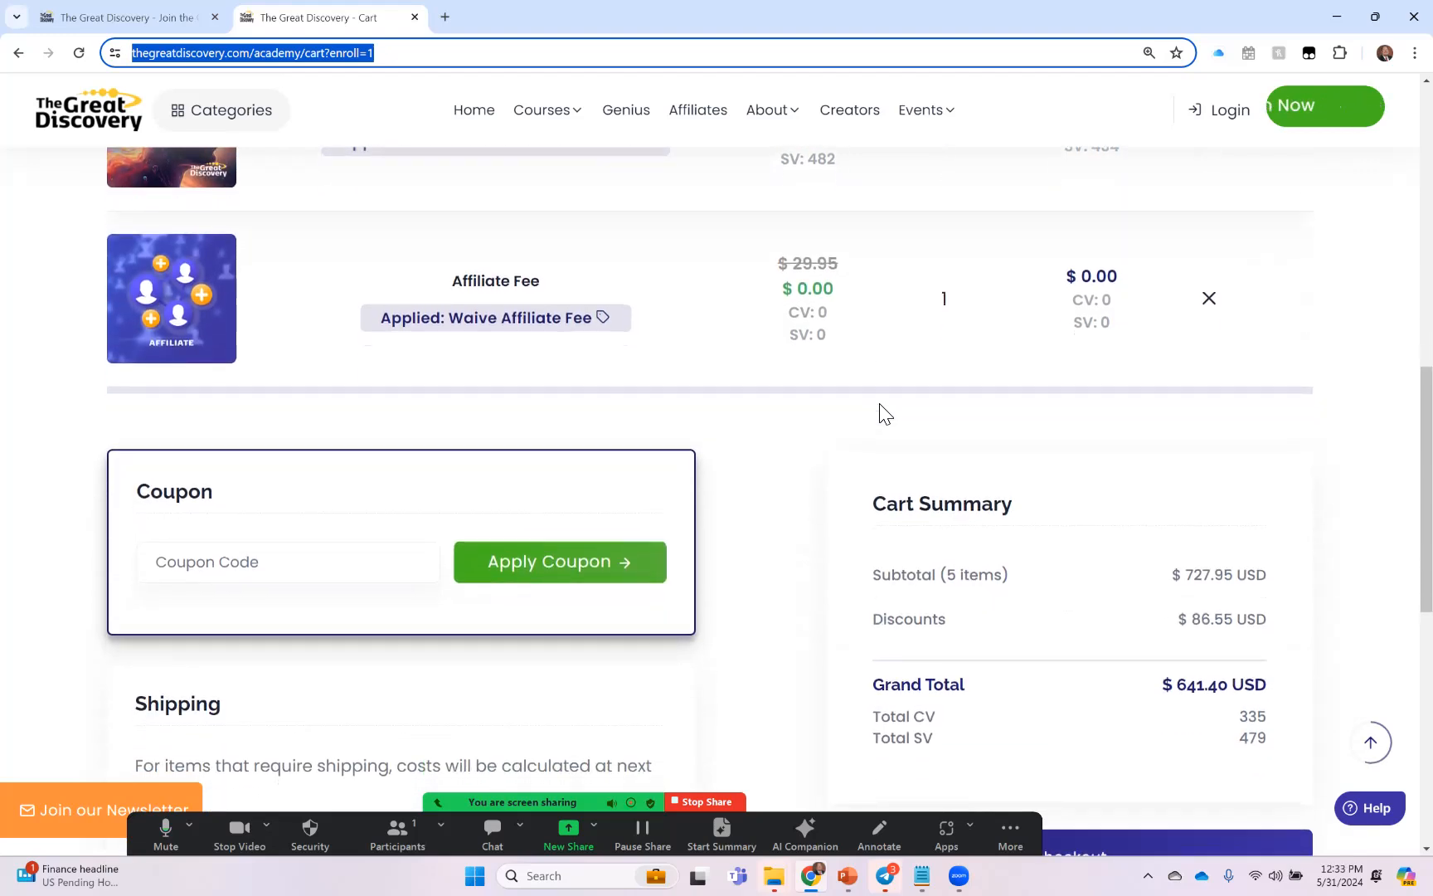
{"action": "scroll", "coordinate": [881, 414], "scroll_direction": "down", "scroll_amount": 2}
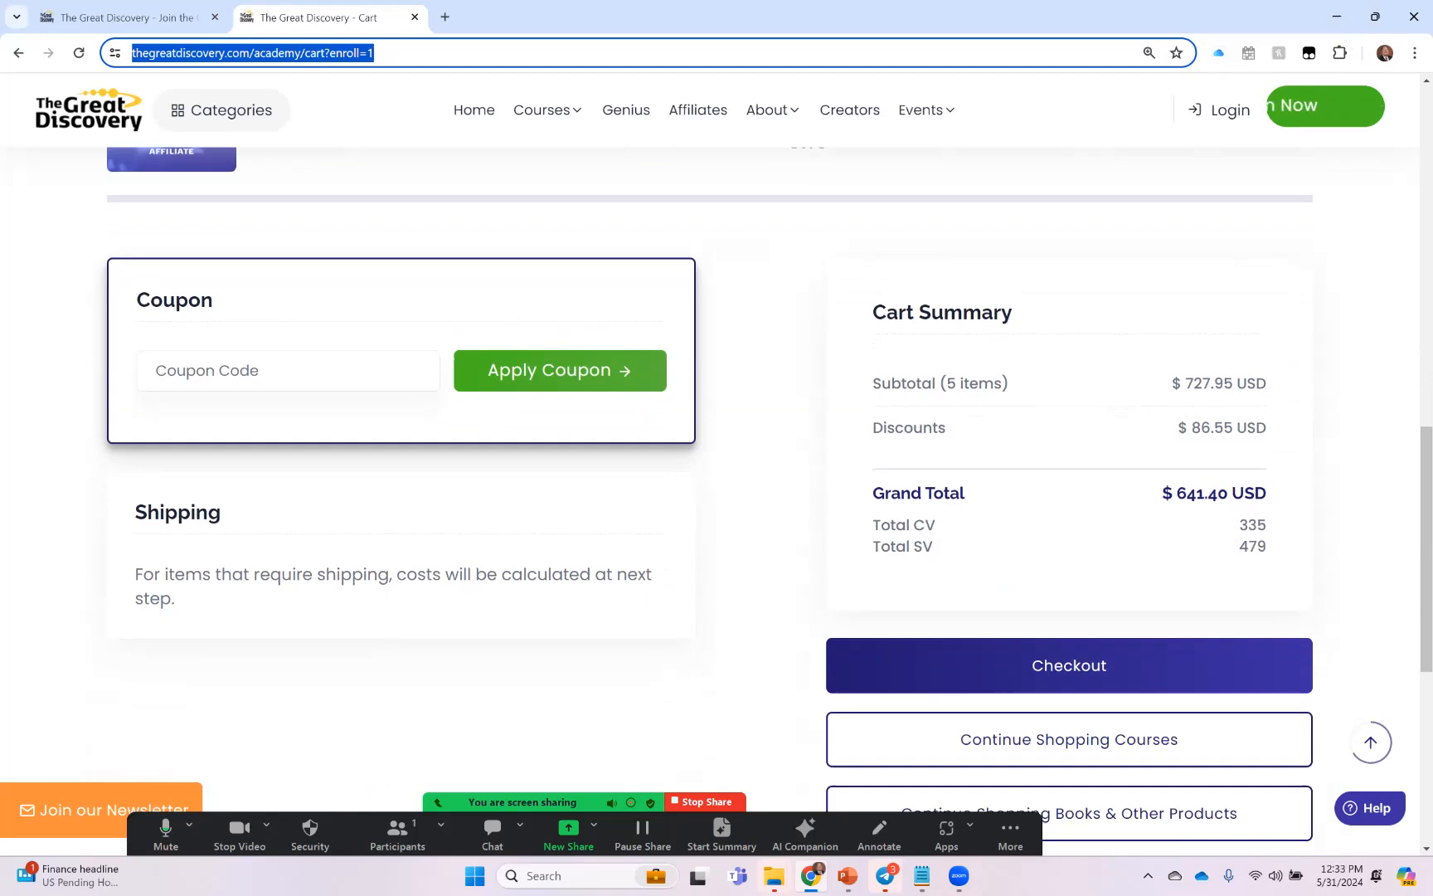
{"action": "key", "text": "Home"}
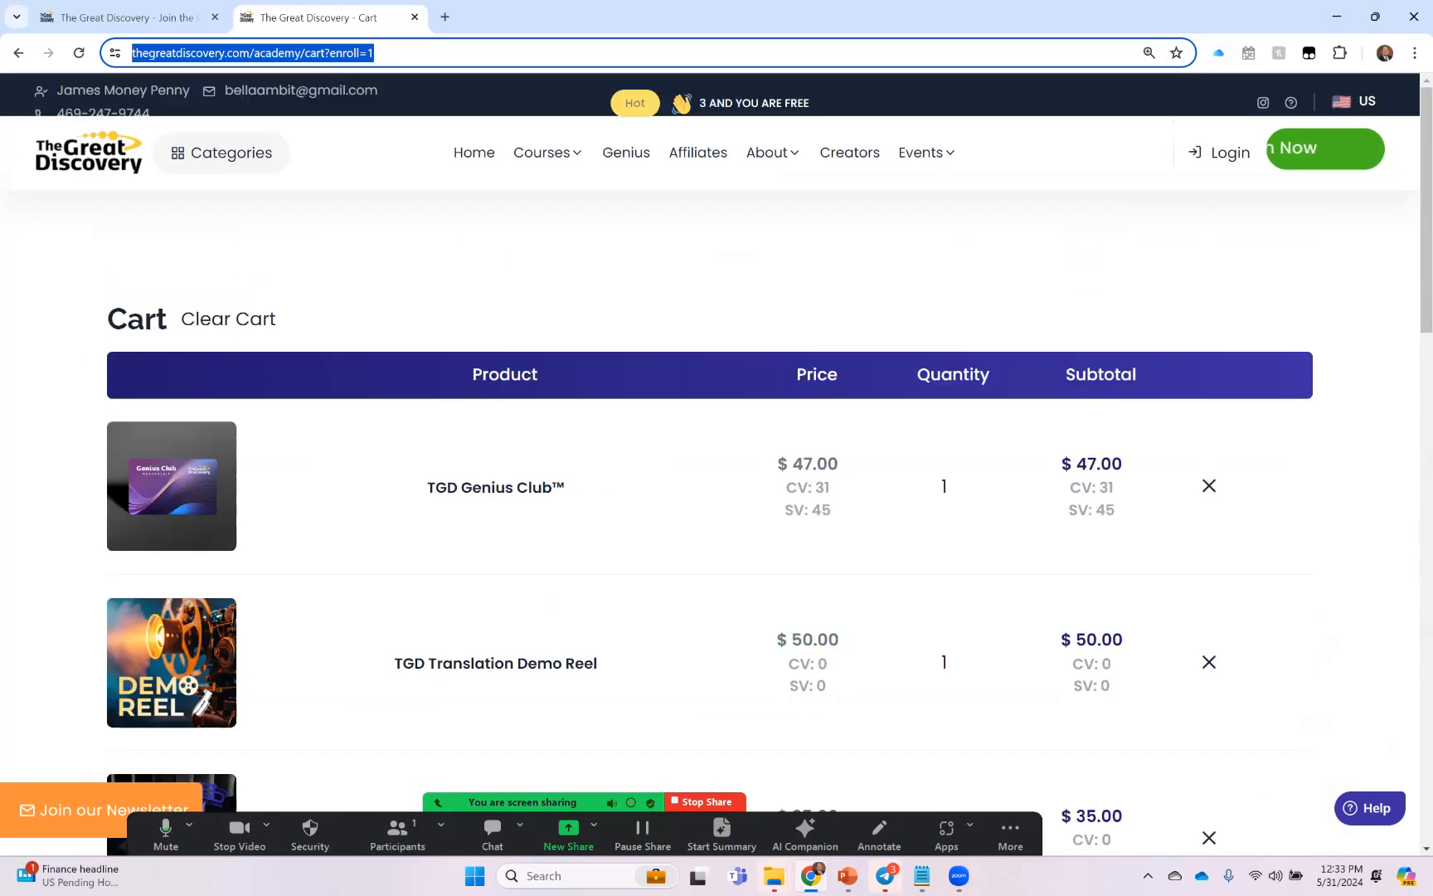